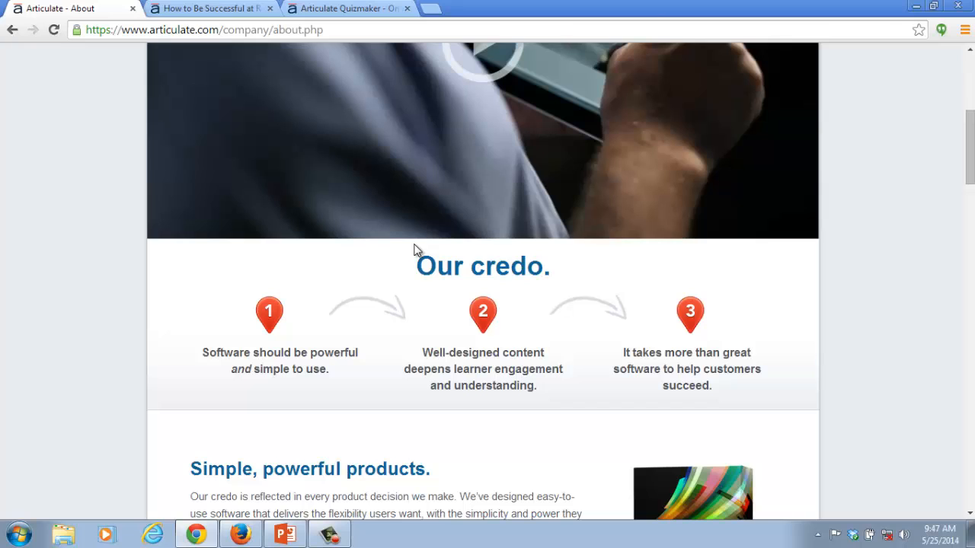
View the rapid e-learning blog article and the Articulate Quizmaker product page, and minimize the browser.
left_click(234, 13)
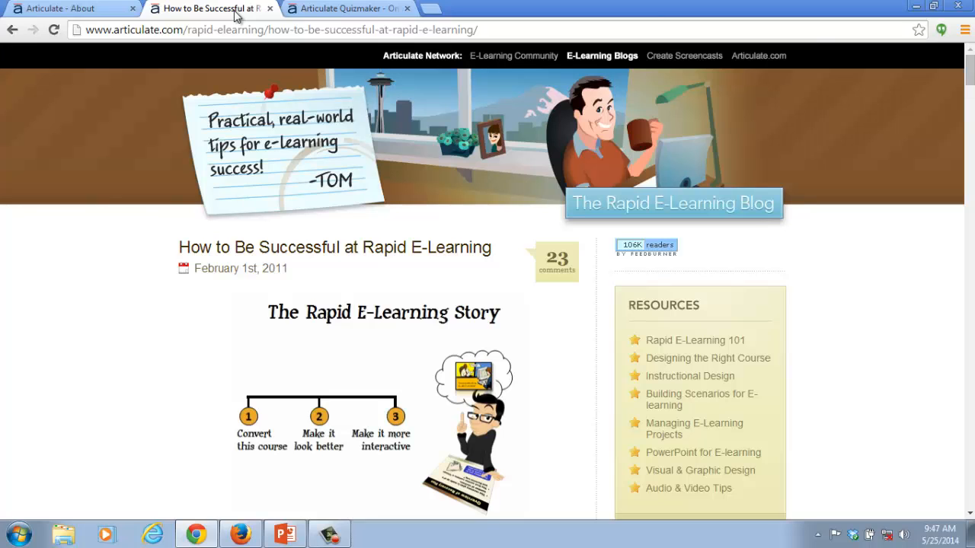
left_click(349, 16)
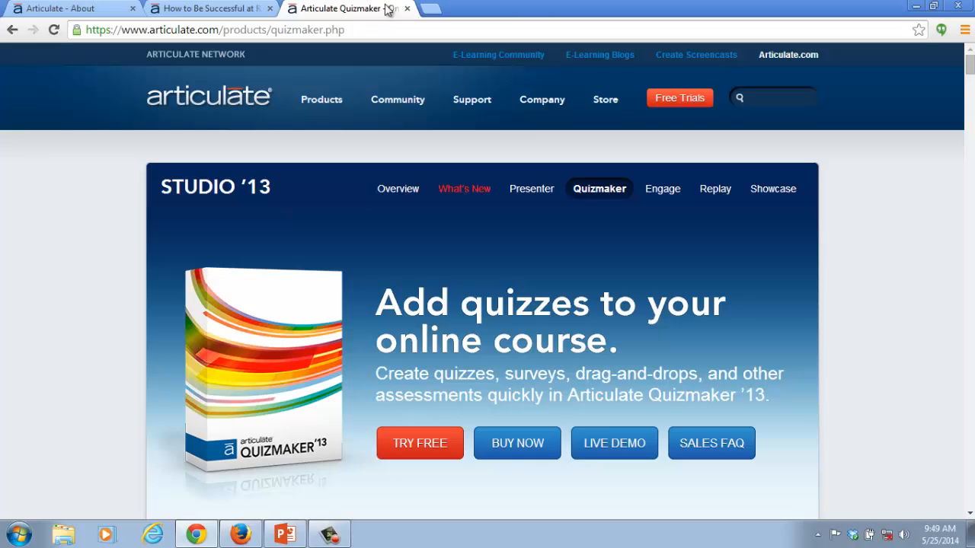
left_click(915, 11)
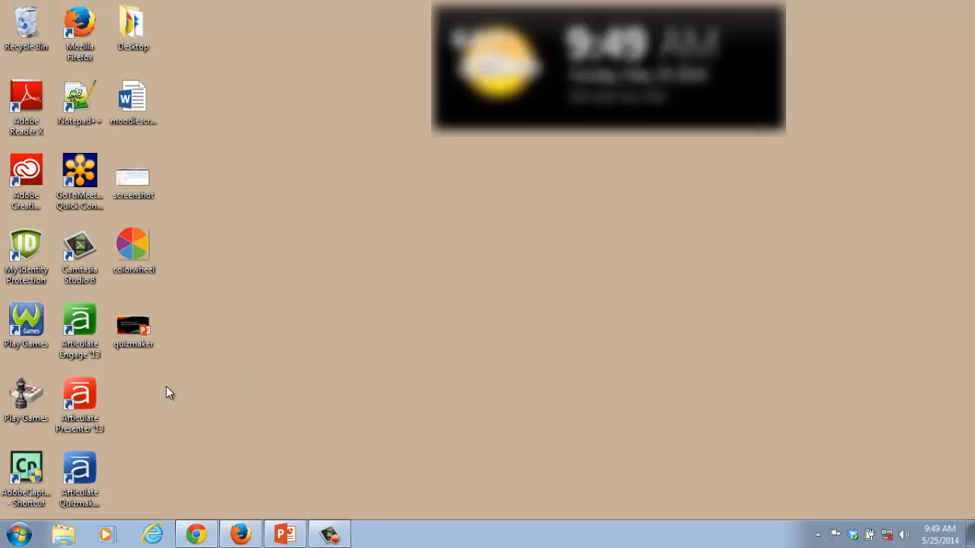
Launch Articulate Quizmaker '13 and create a new quiz.
double_click(91, 494)
left_click(636, 267)
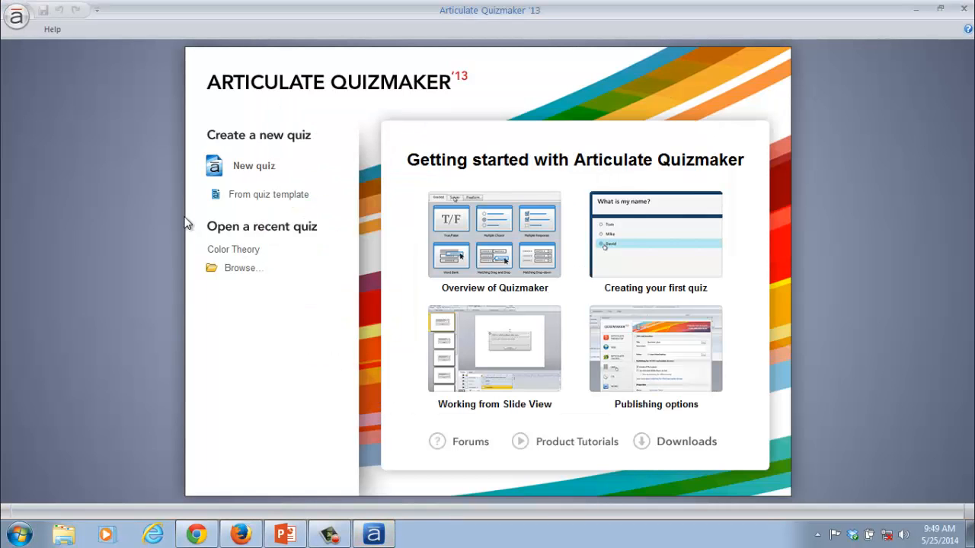
left_click(243, 162)
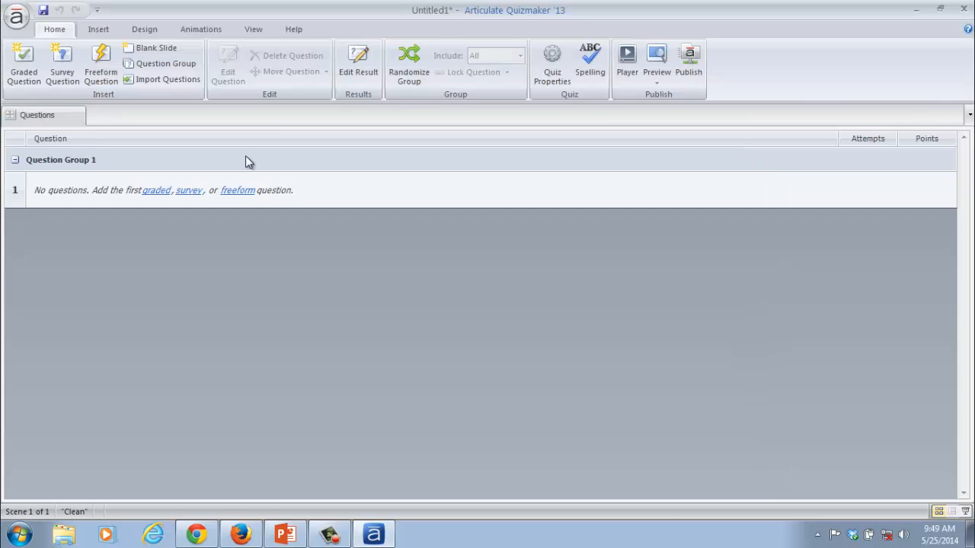
Insert a graded Multiple Response question with the text "What are the three primary colors?".
left_click(31, 62)
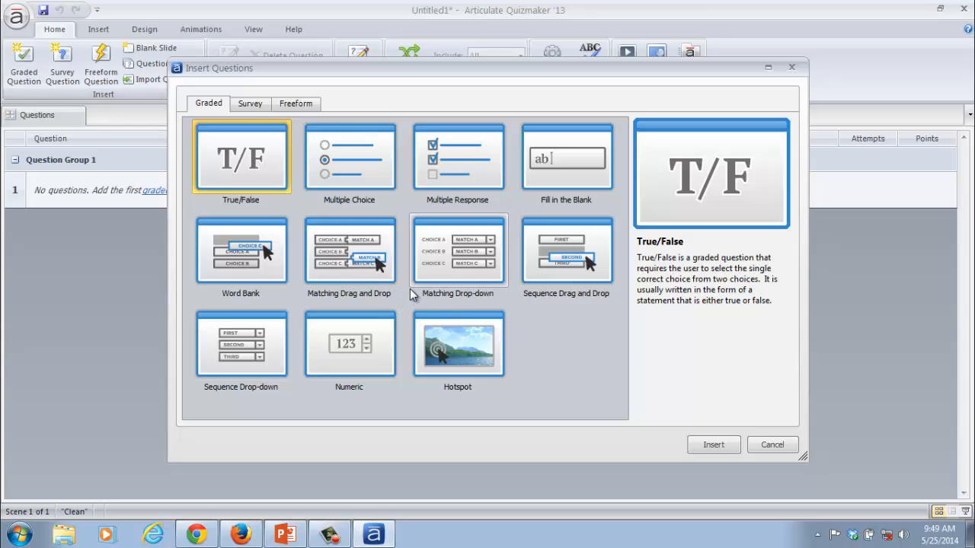
left_click(478, 180)
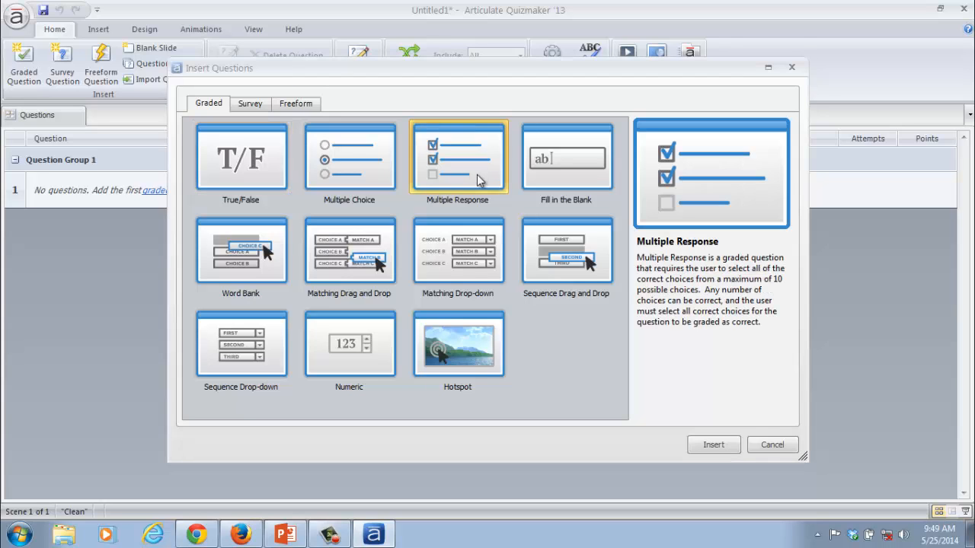
double_click(478, 180)
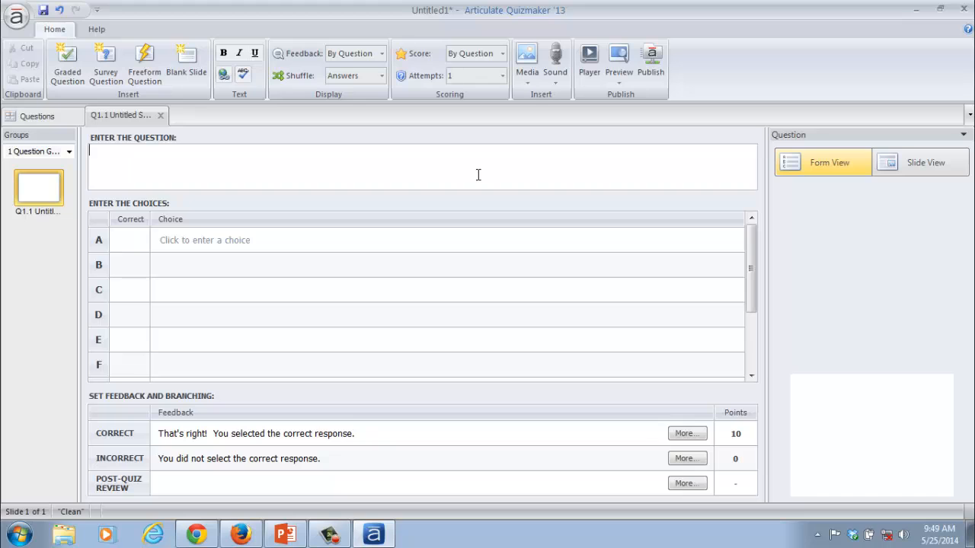
type("What are the three primary colors?")
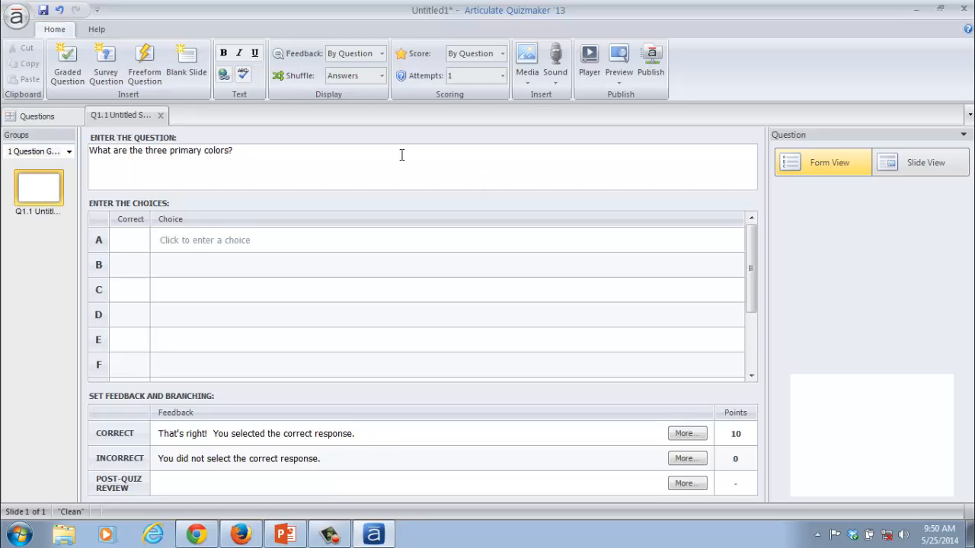
Enter the answer choices Red, Orange, Yellow, Blue and Green in rows A to E.
left_click(190, 242)
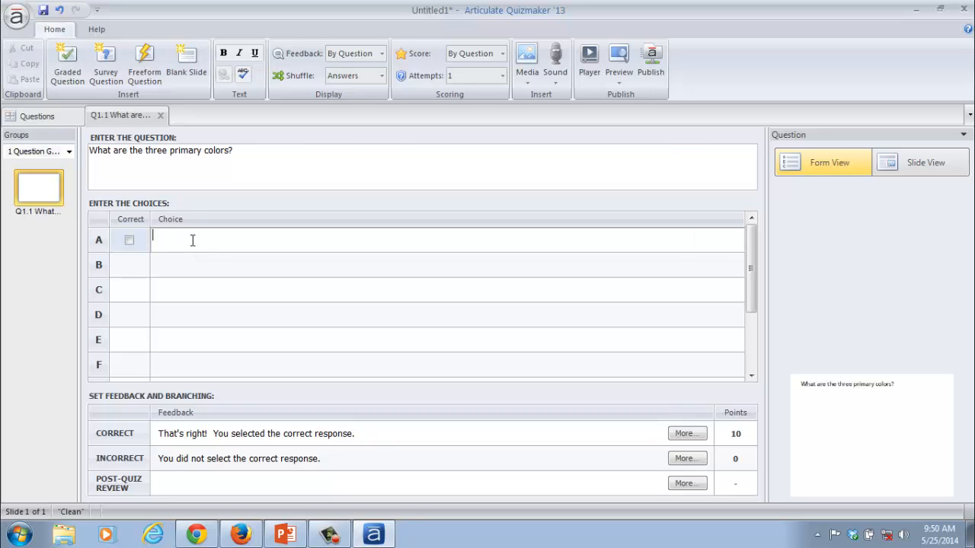
type("Red")
left_click(188, 258)
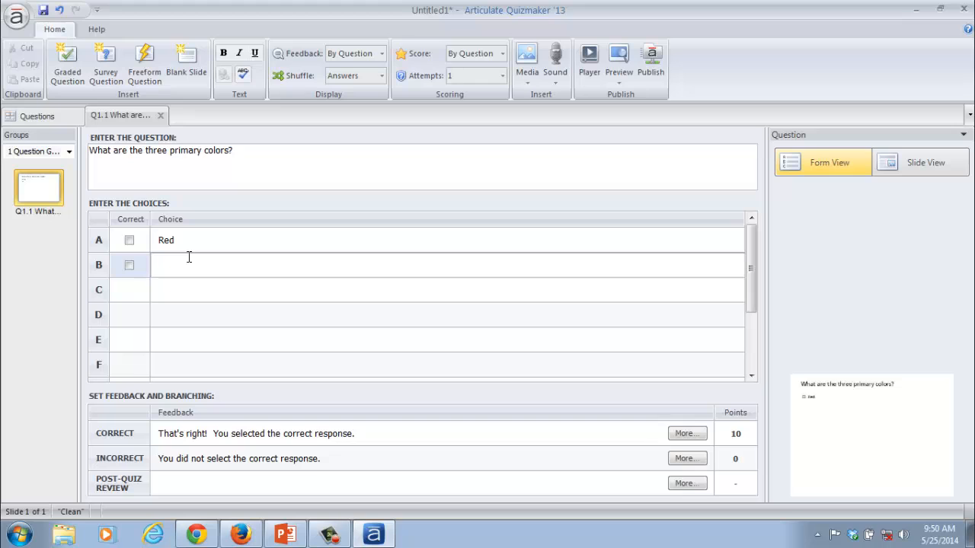
type("Orange")
left_click(173, 286)
type("Yellow")
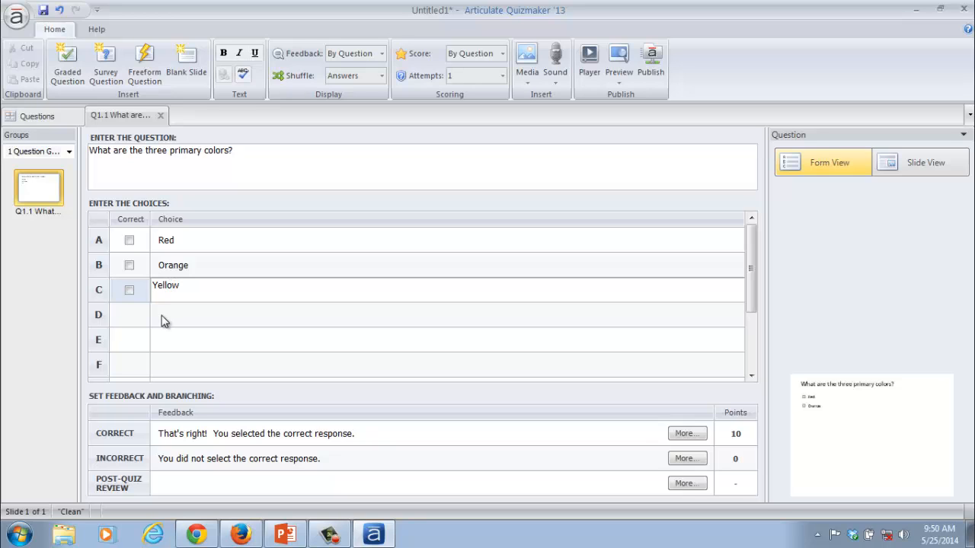
left_click(162, 320)
type("Blue")
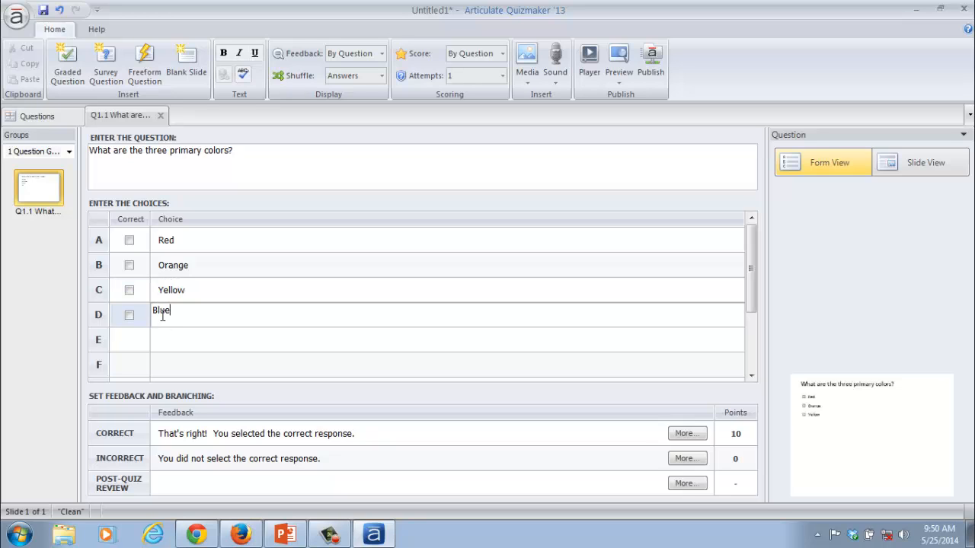
left_click(169, 341)
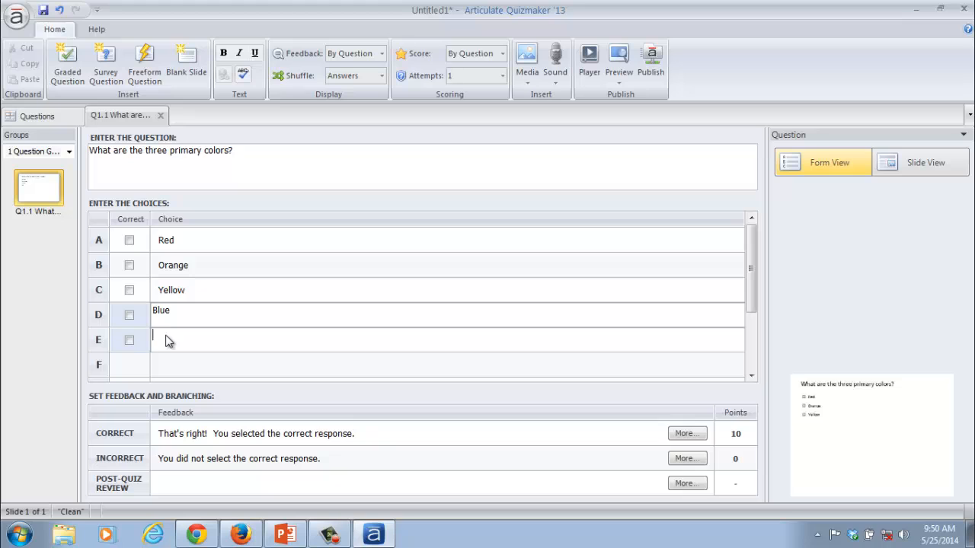
type("Green")
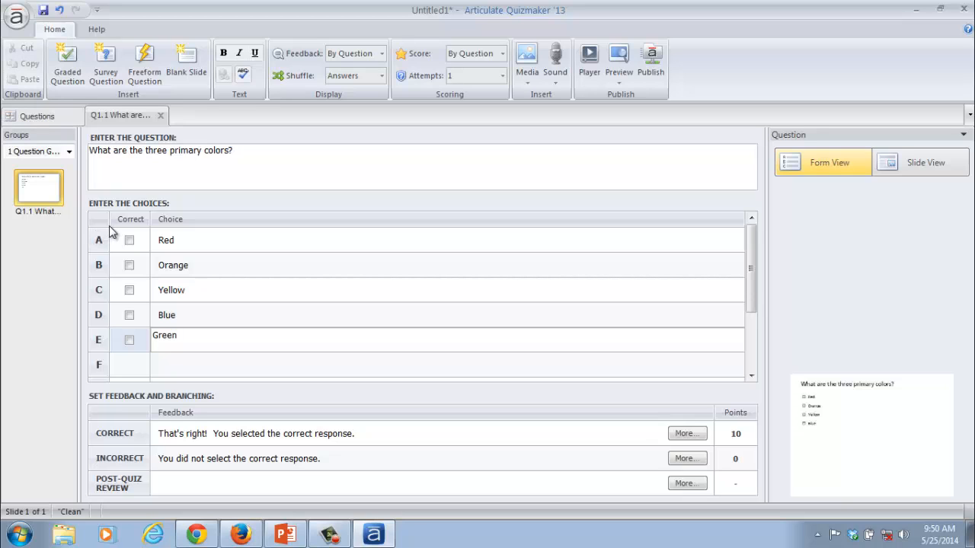
Mark Red, Yellow and Blue as the correct choices.
left_click(130, 241)
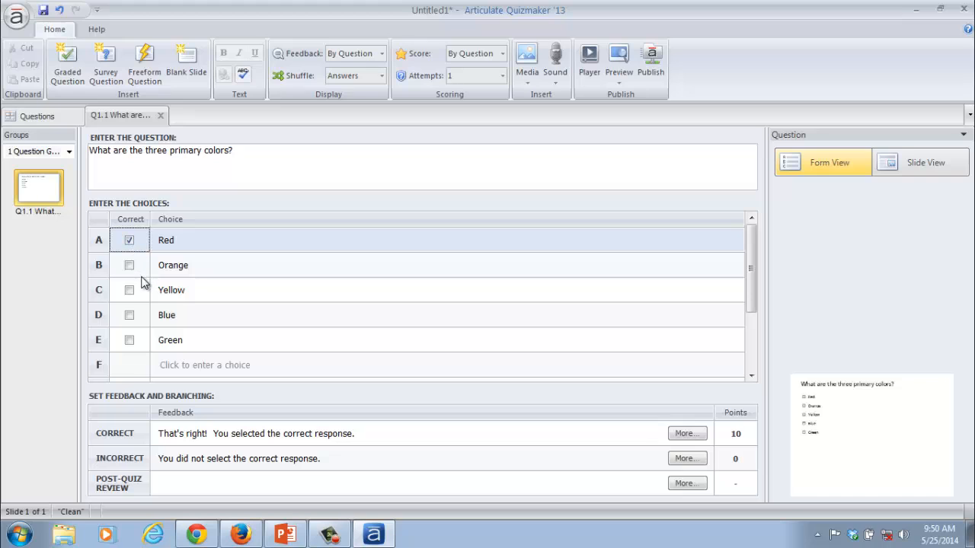
left_click(130, 290)
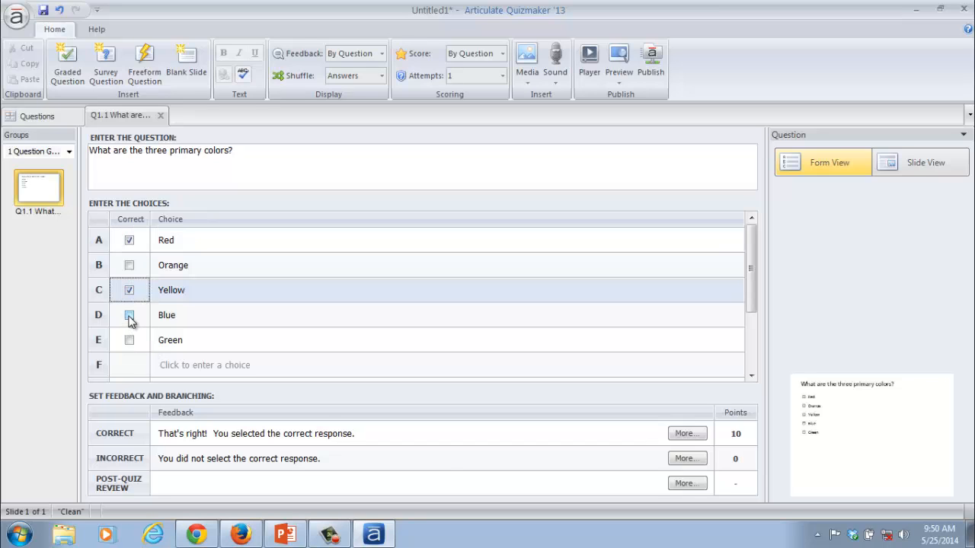
left_click(129, 314)
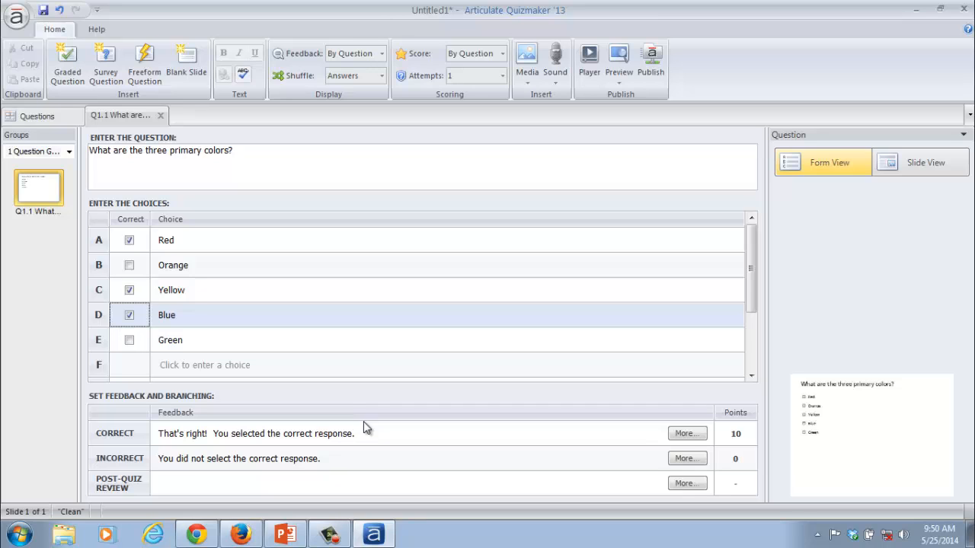
Replace the correct-answer feedback with "Yes. Red, yellow, and blue are primary colors.".
left_click(379, 433)
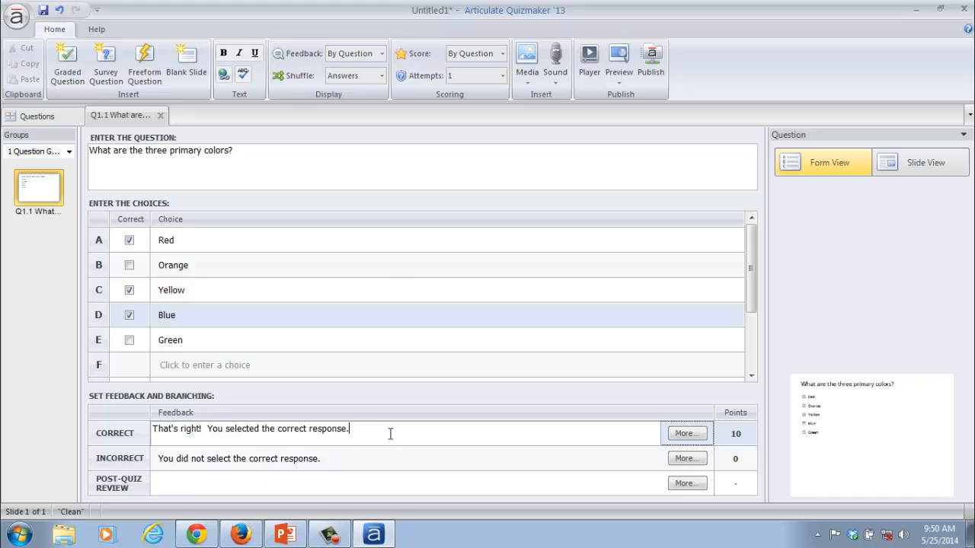
left_click_drag(390, 434, 126, 445)
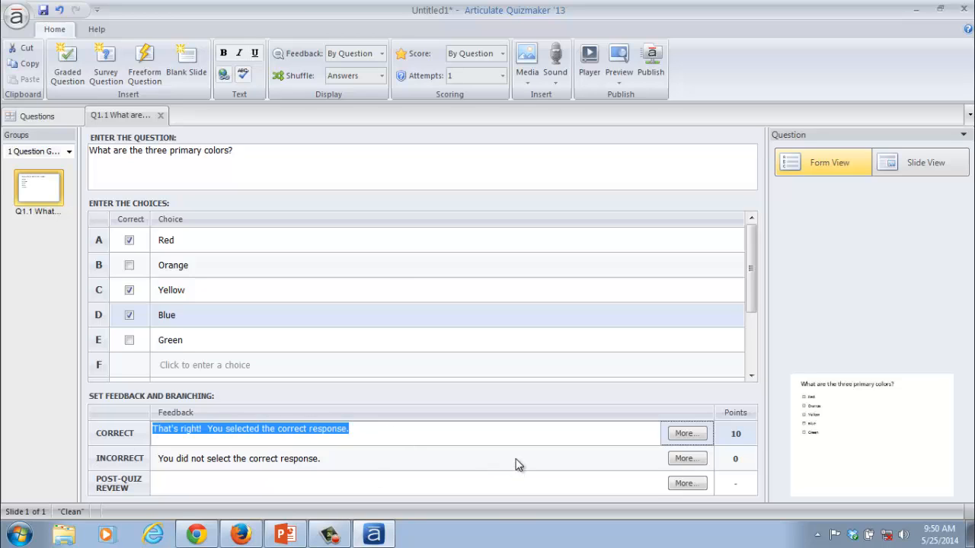
type("Yes")
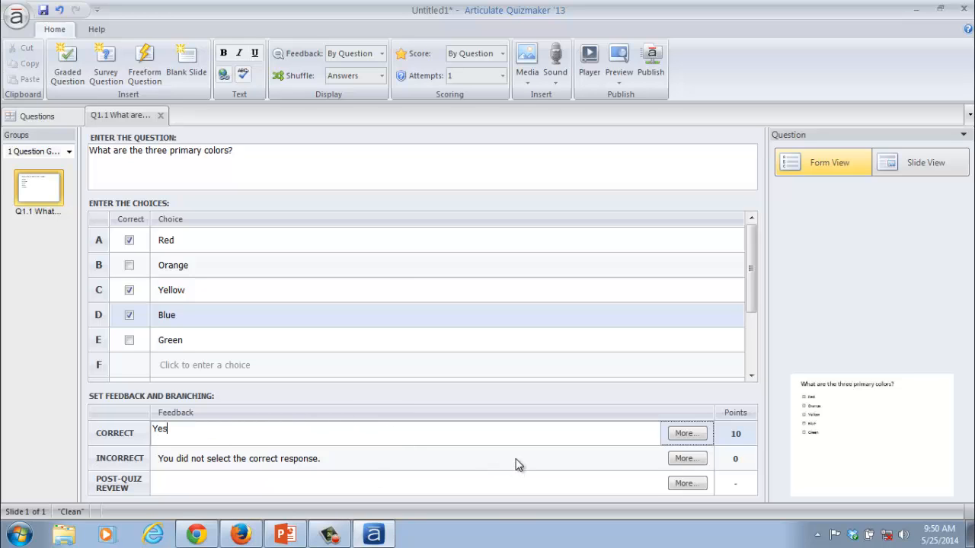
type(". Red, yello")
type("w and")
key("BackSpace")
key("BackSpace")
key("BackSpace")
type(", and blue a")
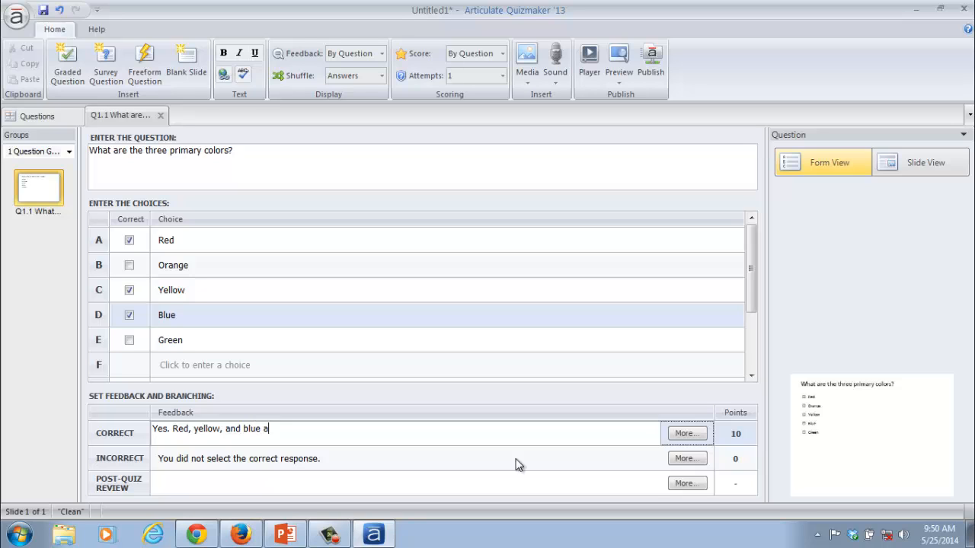
type("re primary colors.")
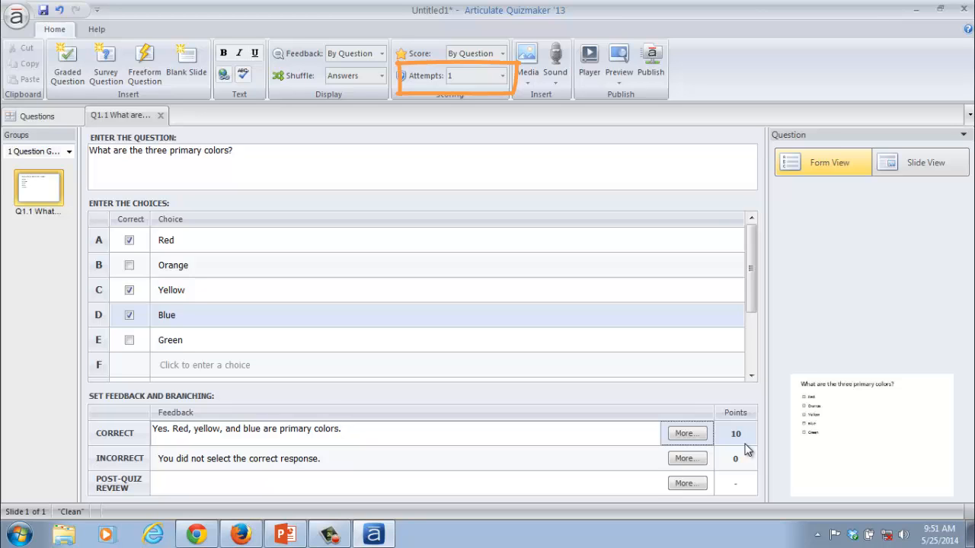
Set the question's allowed attempts to 2 and return to the quiz's question list.
left_click(503, 77)
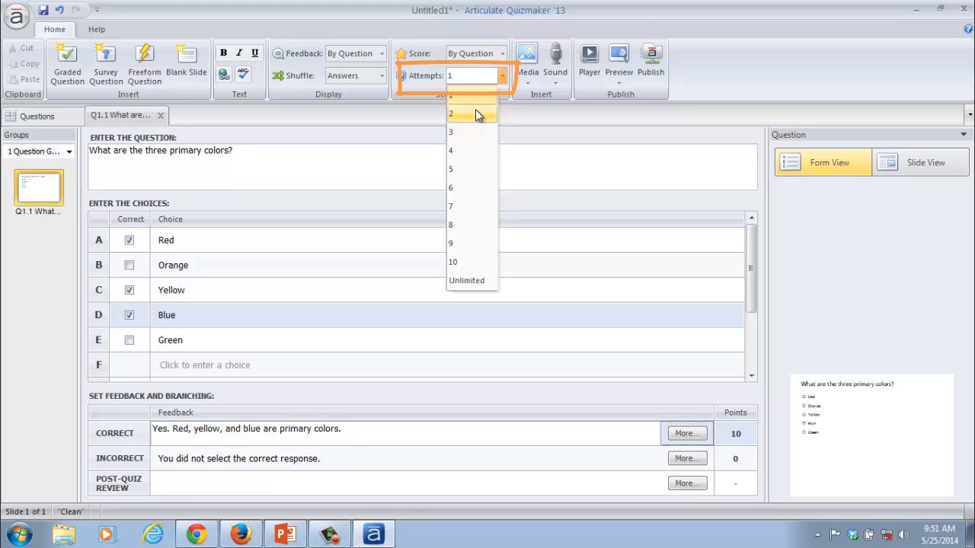
left_click(553, 163)
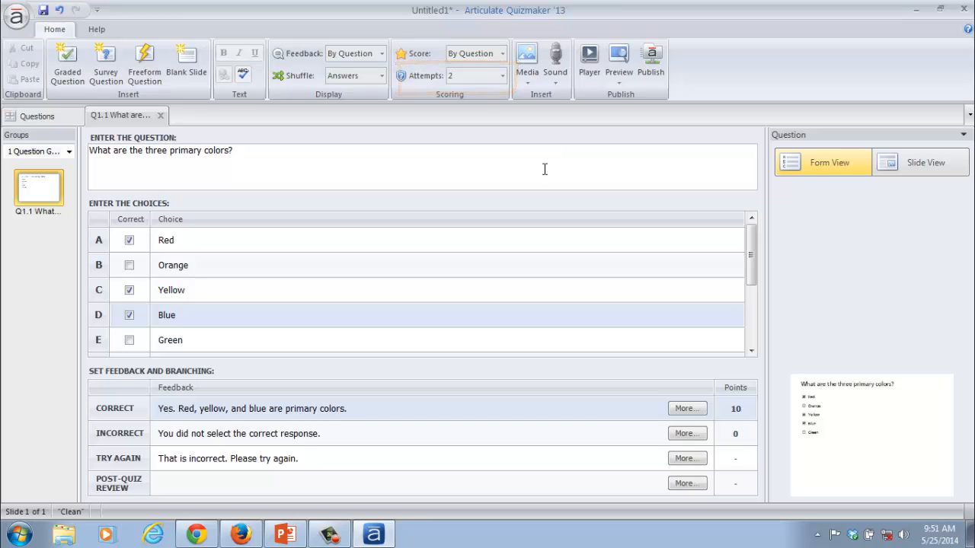
left_click(74, 118)
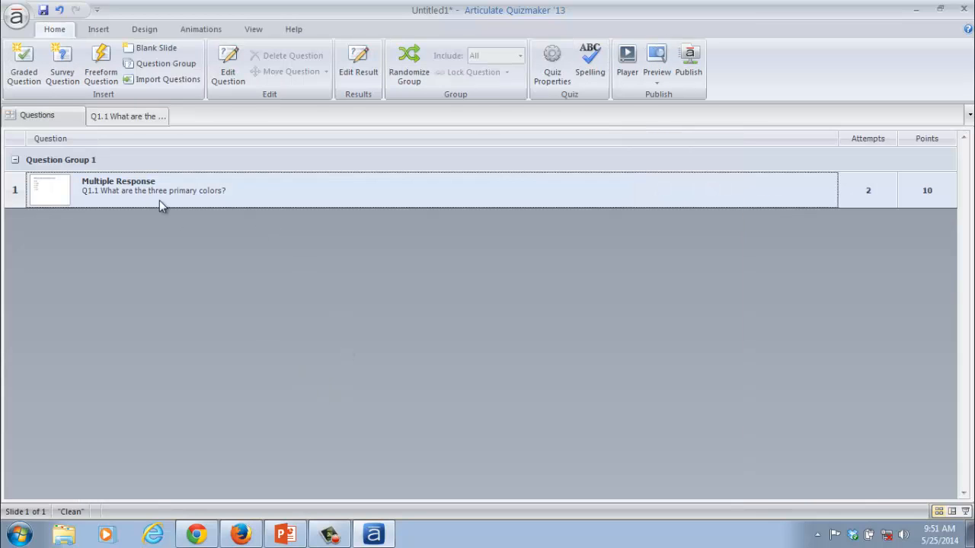
Insert a graded Matching Drag and Drop question into the quiz.
left_click(30, 73)
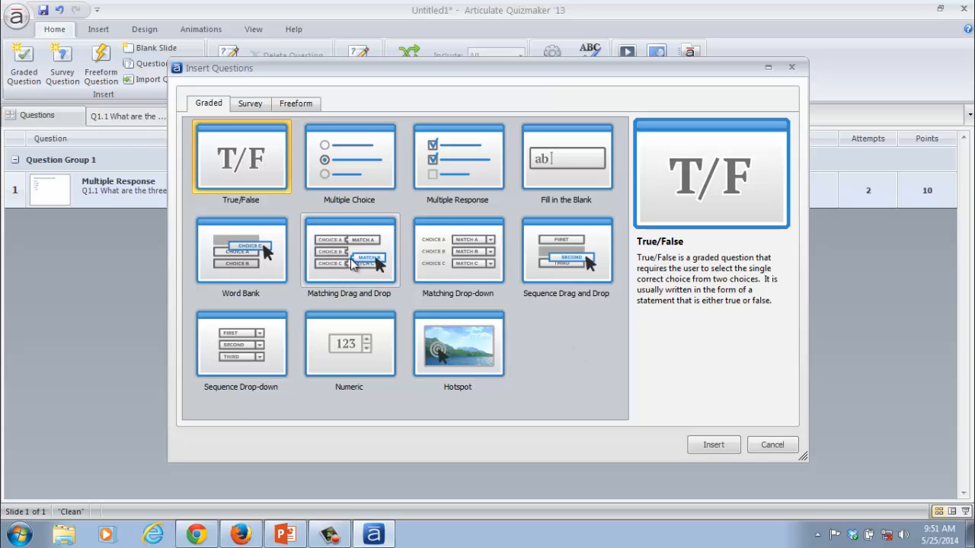
left_click(353, 264)
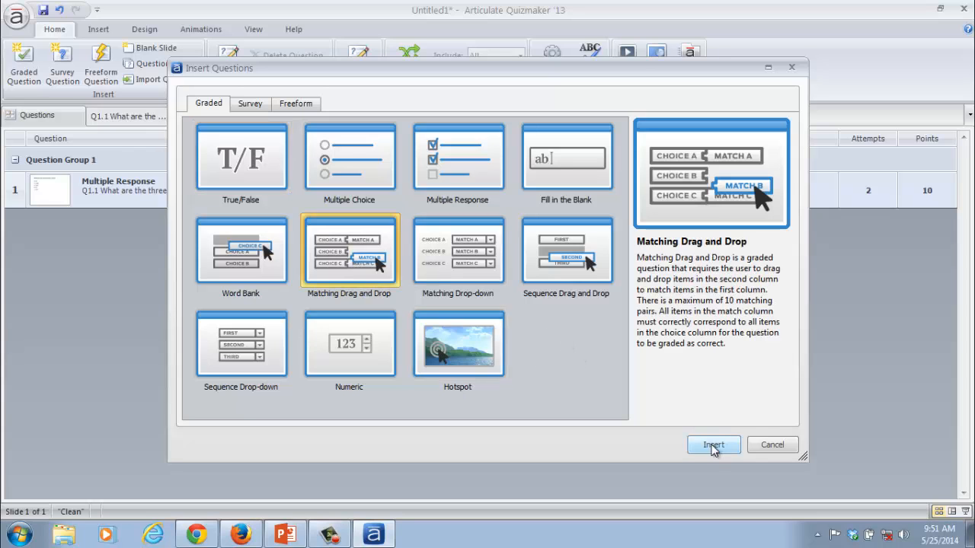
left_click(708, 446)
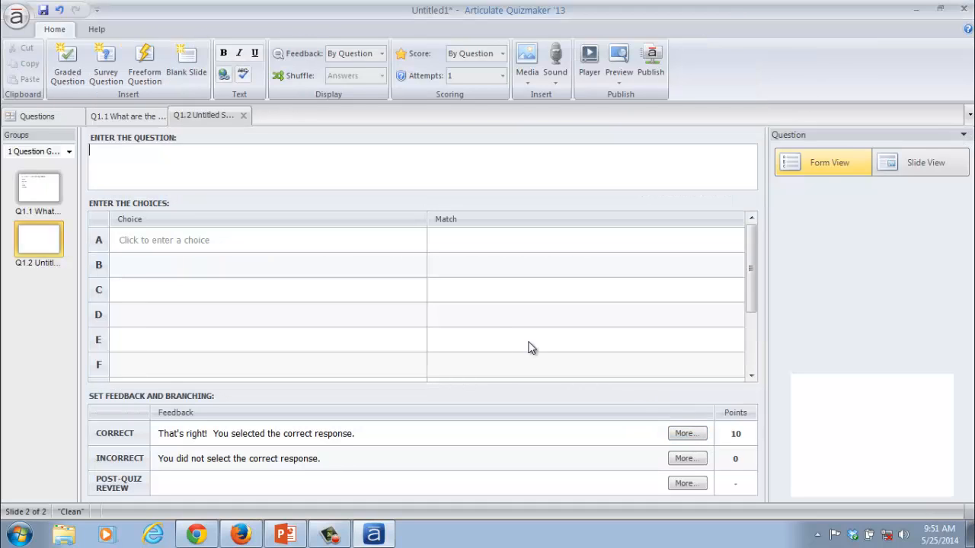
Enter the question "Secondary colors are created by combining two primary colors. Match the combination of primary colors to the resulting secondary color".
left_click(346, 180)
type("Secondary color sare")
key("BackSpace")
key("BackSpace")
key("BackSpace")
type("are created ")
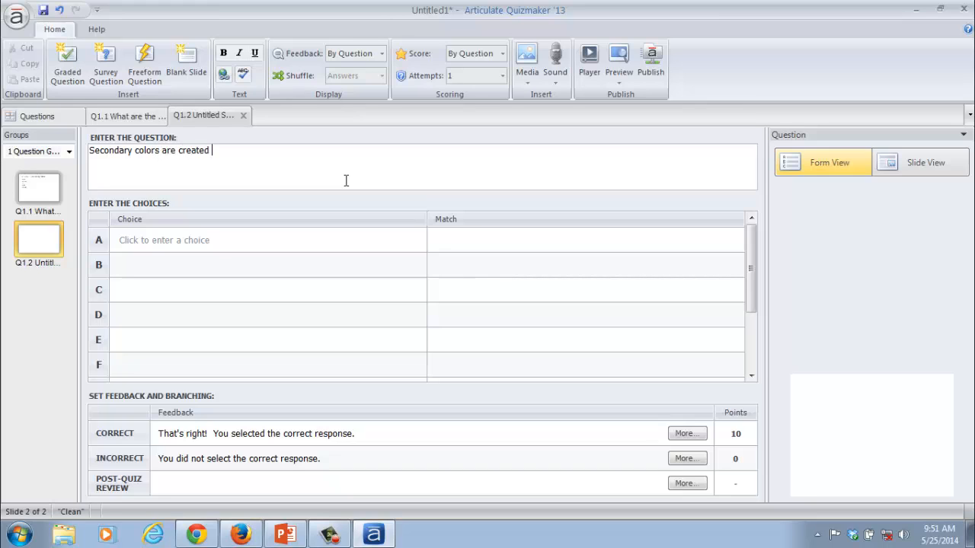
type("by combi")
type("ning two prim")
type("ary colors")
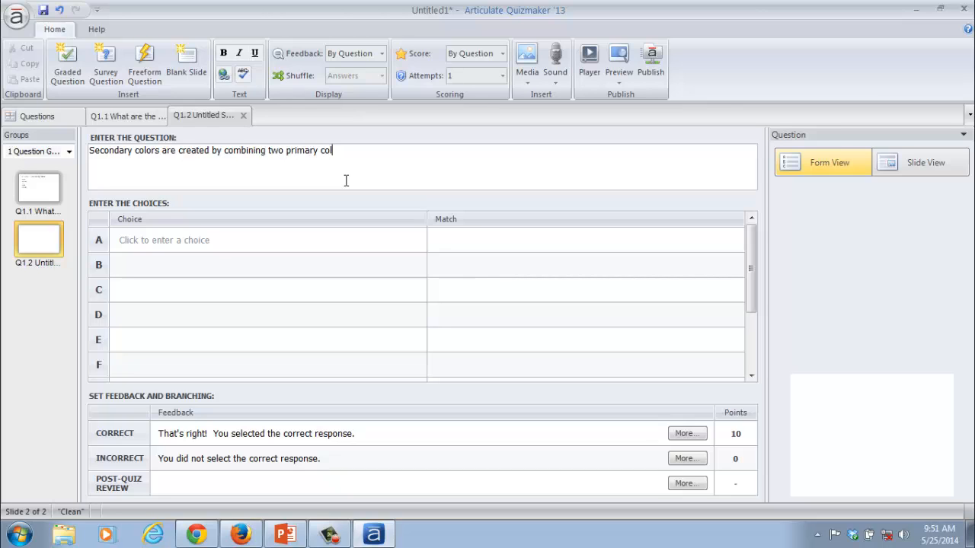
type(". Match the combination of primary colors to the resulting secondary color")
Enter "Yellow and Blue" as choice A with "Green" as its match.
left_click(211, 244)
type("Yellow an")
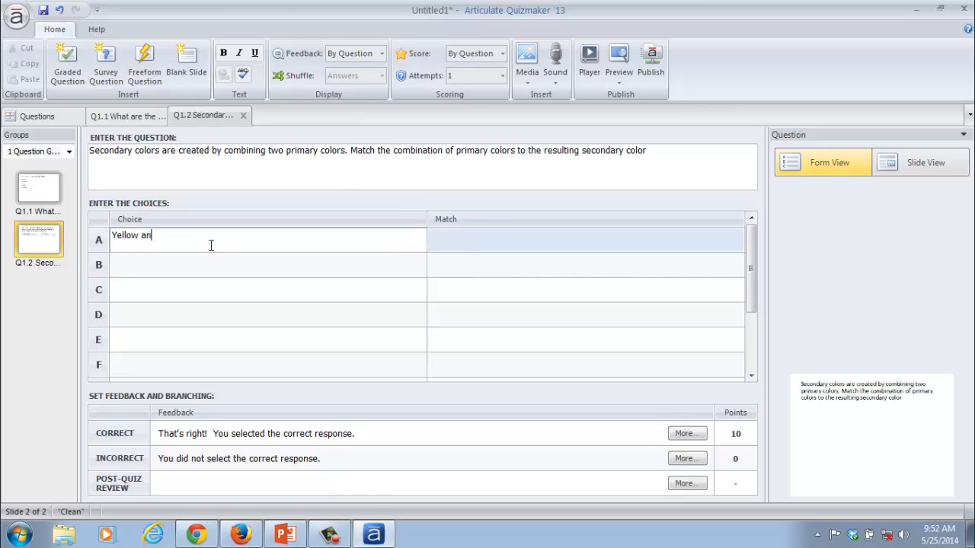
type("d Blue")
key("Tab")
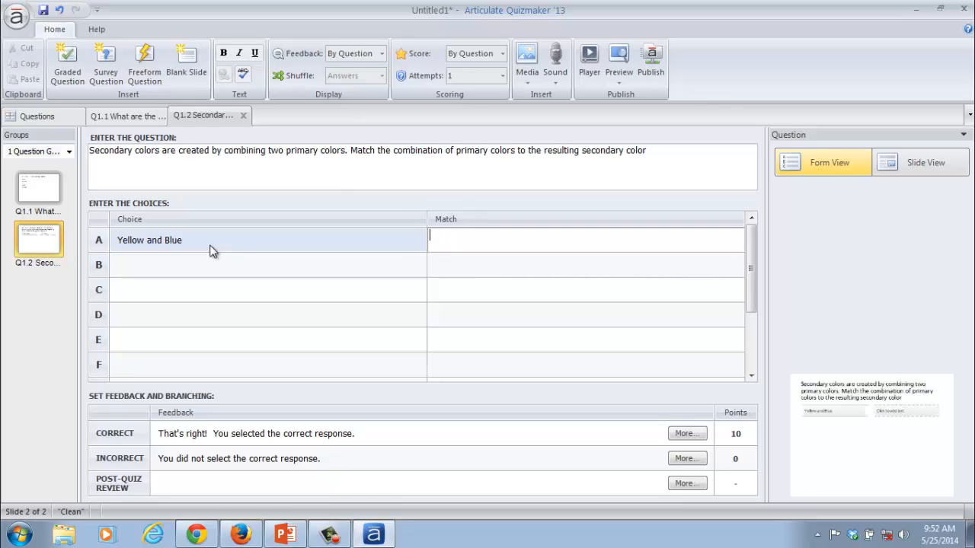
type("Green")
key("Tab")
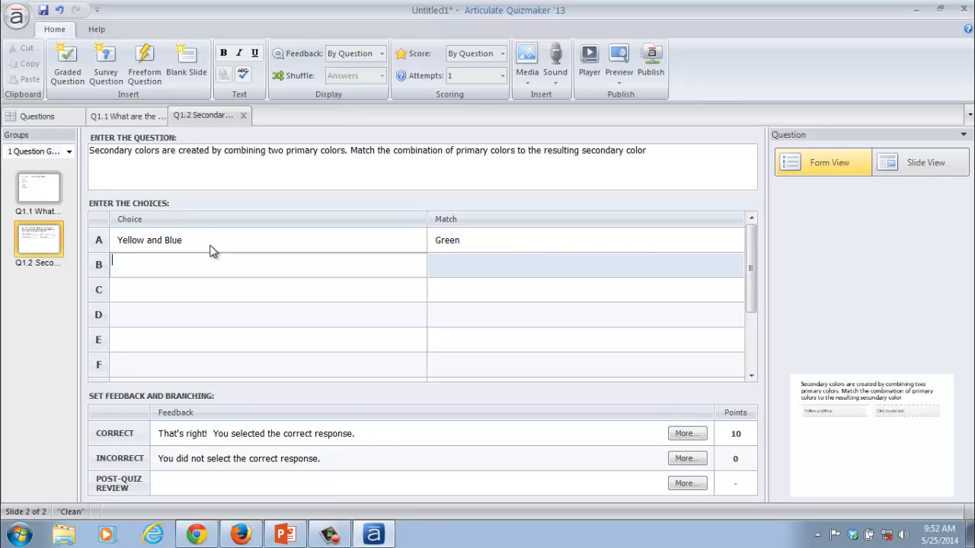
Enter "Blue and Red" as choice B with "Purple" as its match.
type("Blu")
key("BackSpace")
type("ue and Red")
key("Tab")
type("Purple")
key("Tab")
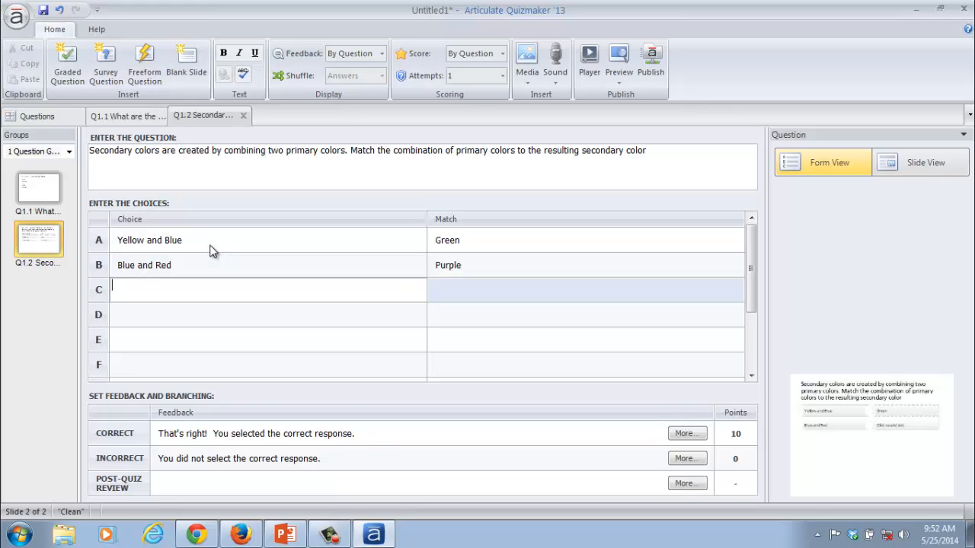
Enter "Yellow and Red" as choice C with "Orange" as its match.
type("Yellow and Red")
key("Tab")
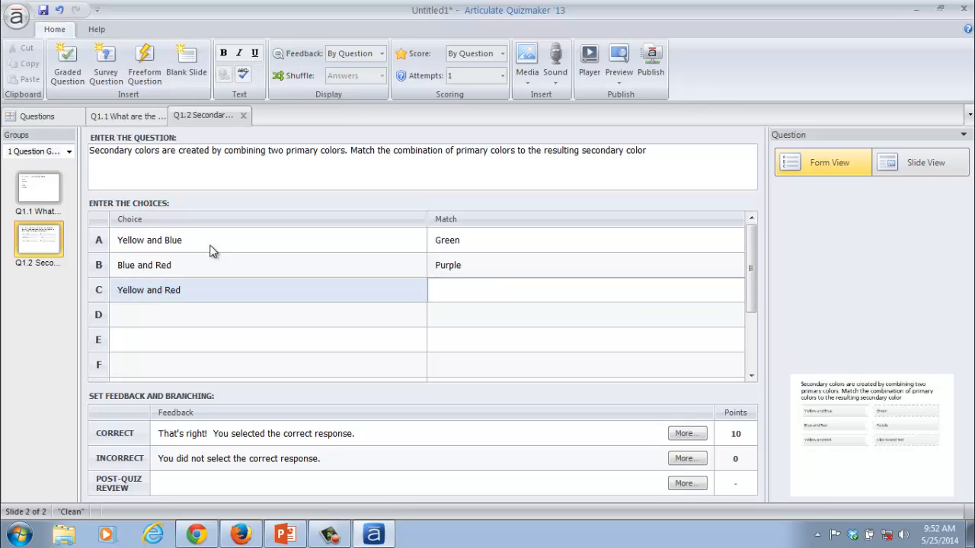
type("Orange")
Switch the matching question to Slide View and color the word "Yellow" in the first choice with the standard golden yellow.
left_click(910, 412)
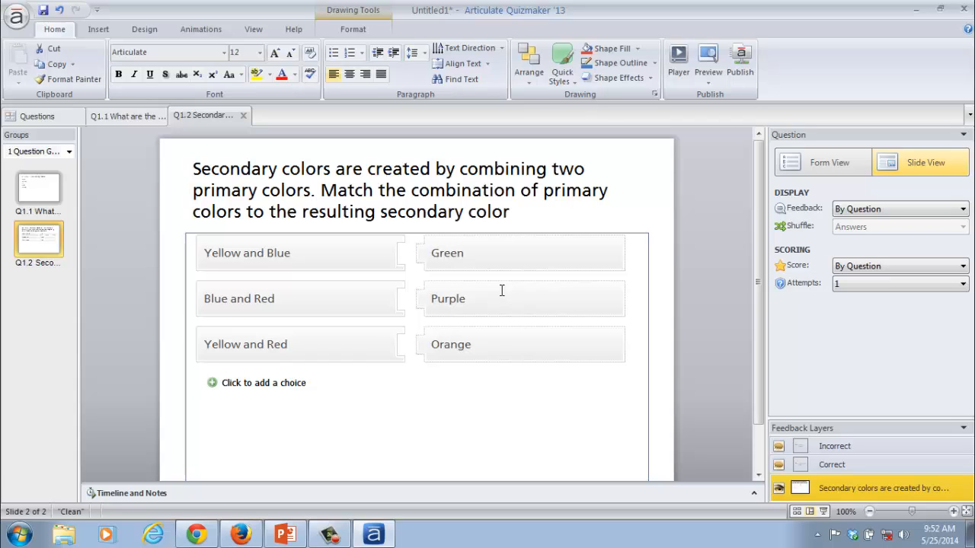
left_click(233, 255)
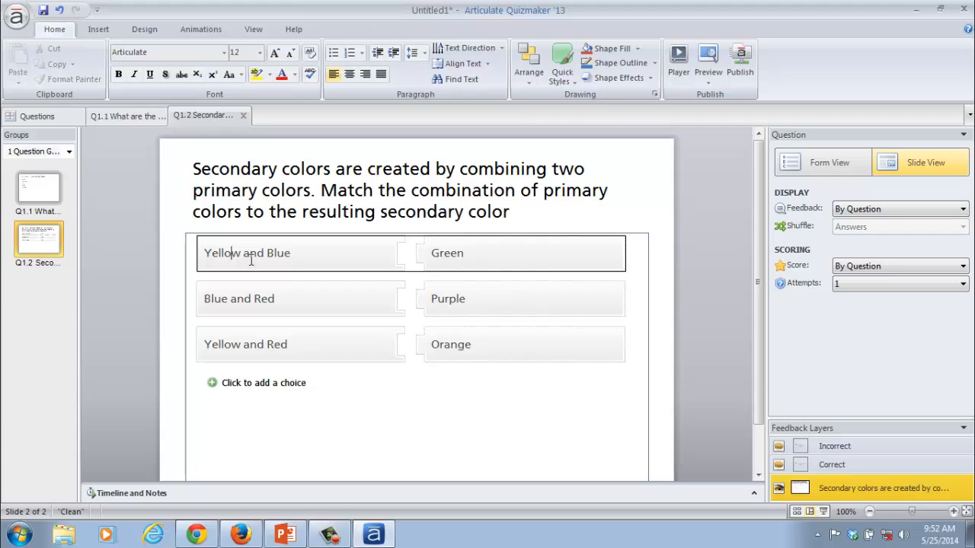
double_click(239, 252)
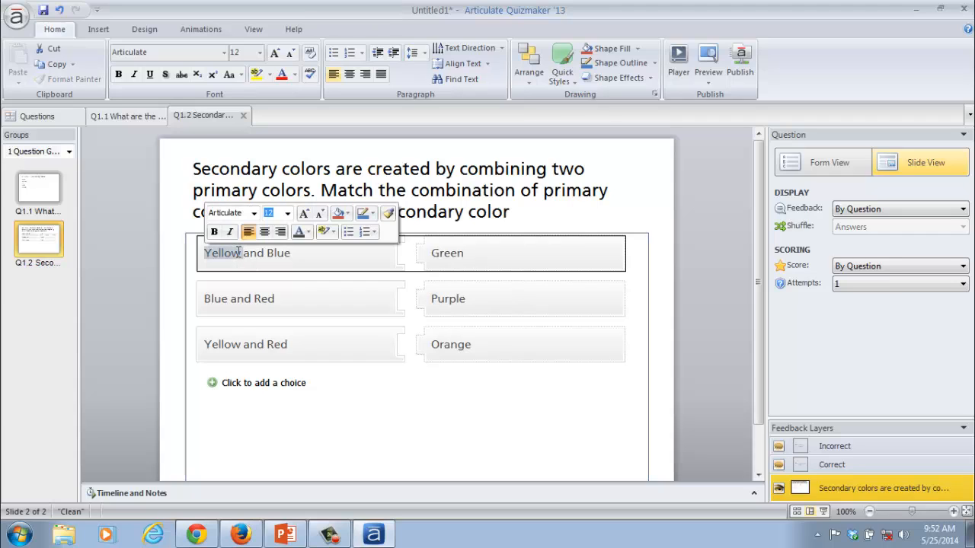
left_click(312, 232)
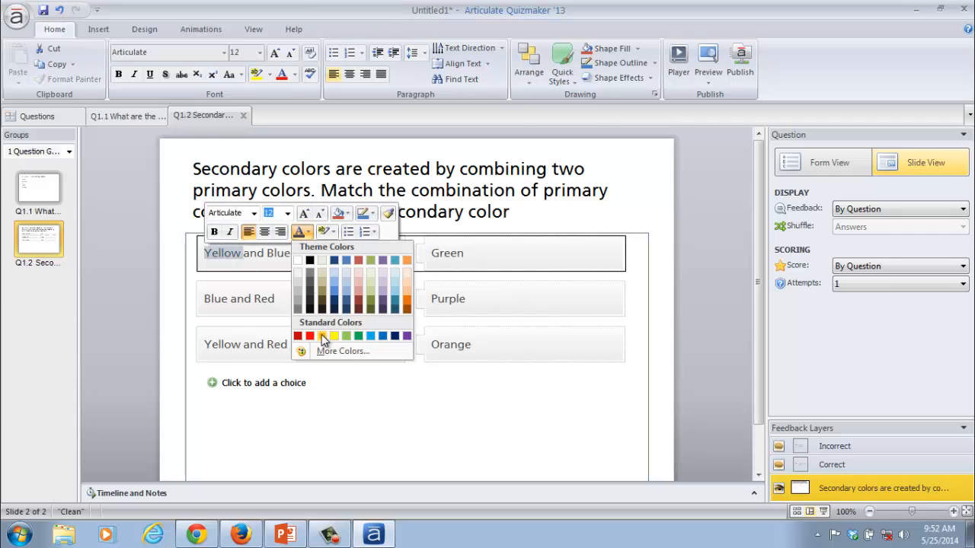
left_click(321, 336)
Color the word "Blue" in the first choice with a standard blue.
double_click(284, 255)
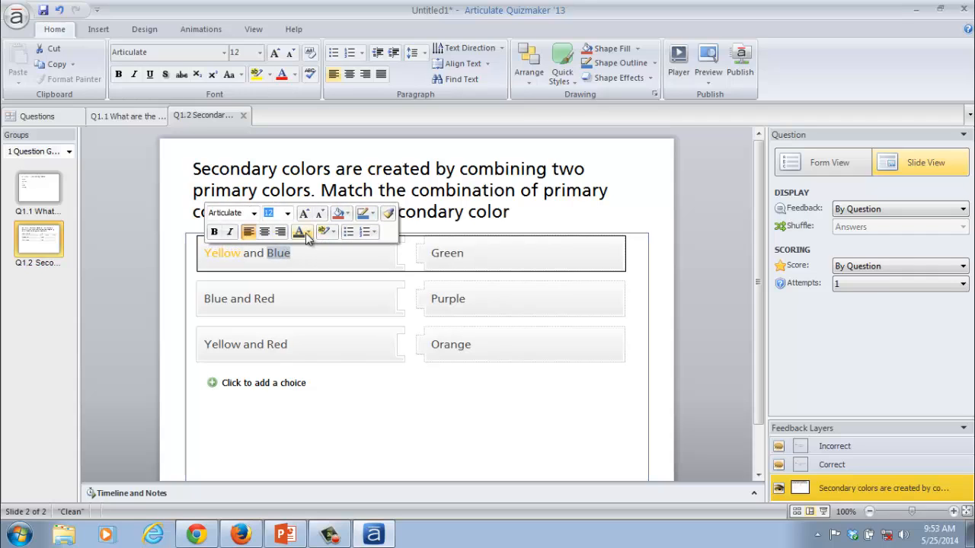
left_click(303, 232)
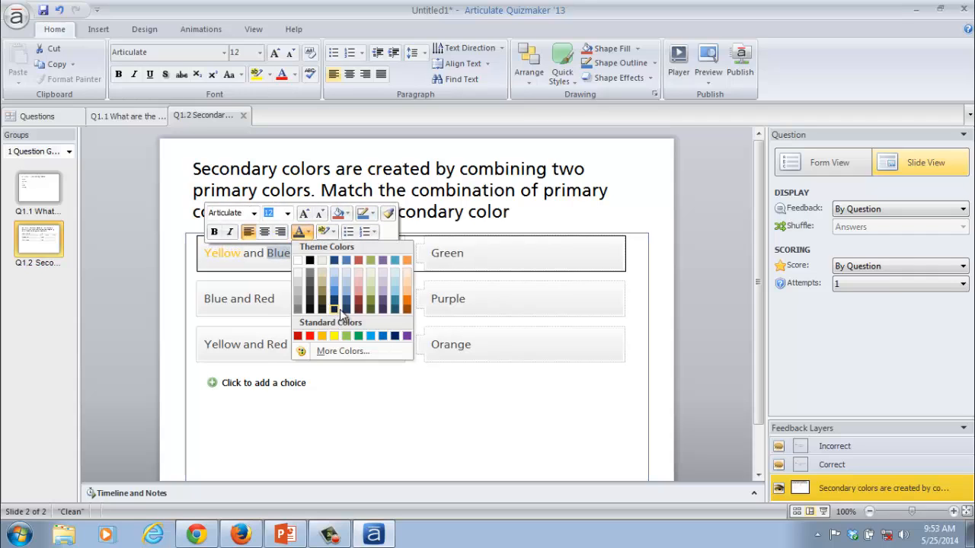
left_click(382, 336)
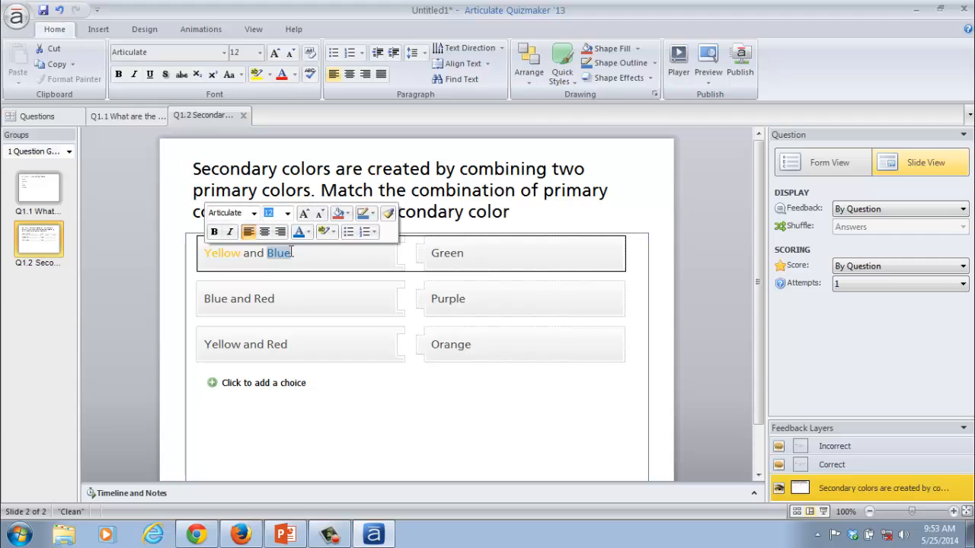
Color the remaining color words to match their names and make the text of all choices and matches bold.
left_click(299, 255)
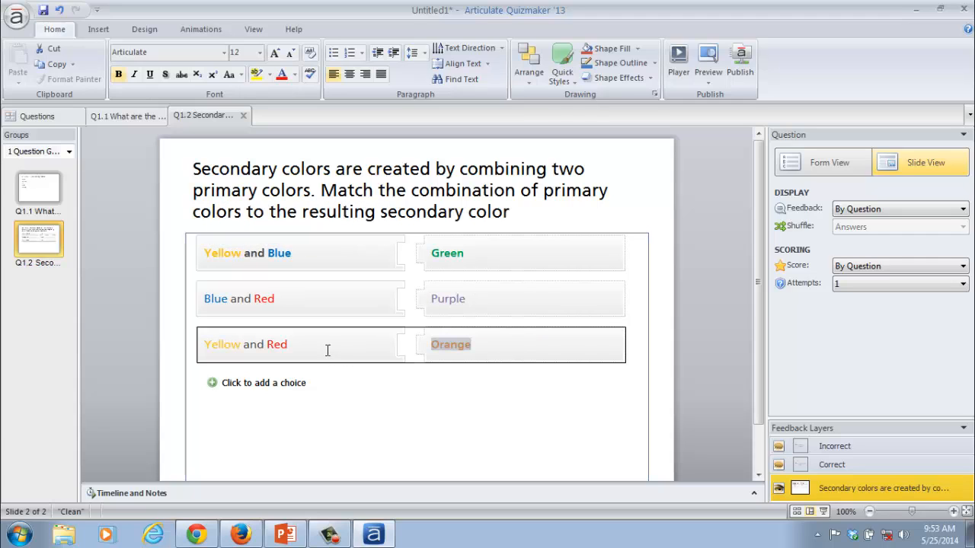
left_click(184, 335)
left_click(240, 348)
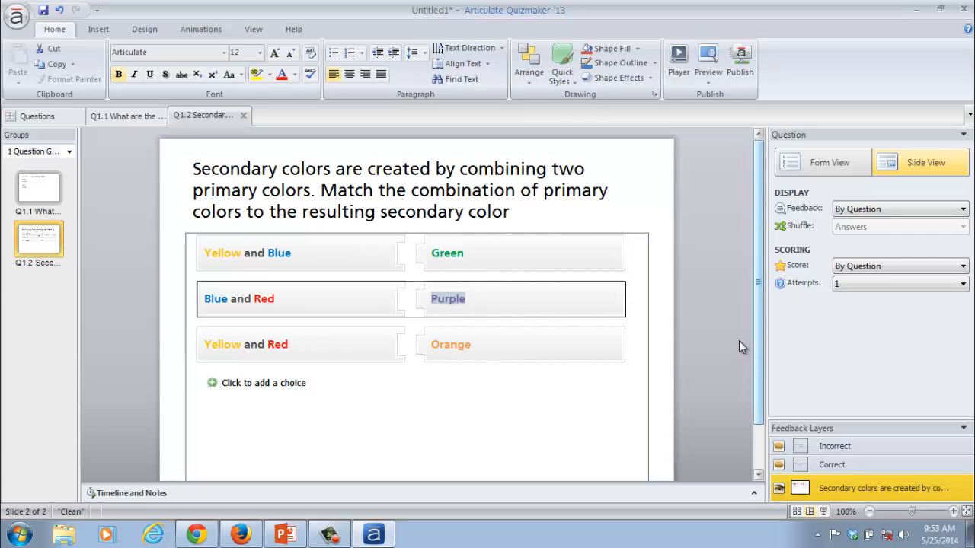
left_click(742, 338)
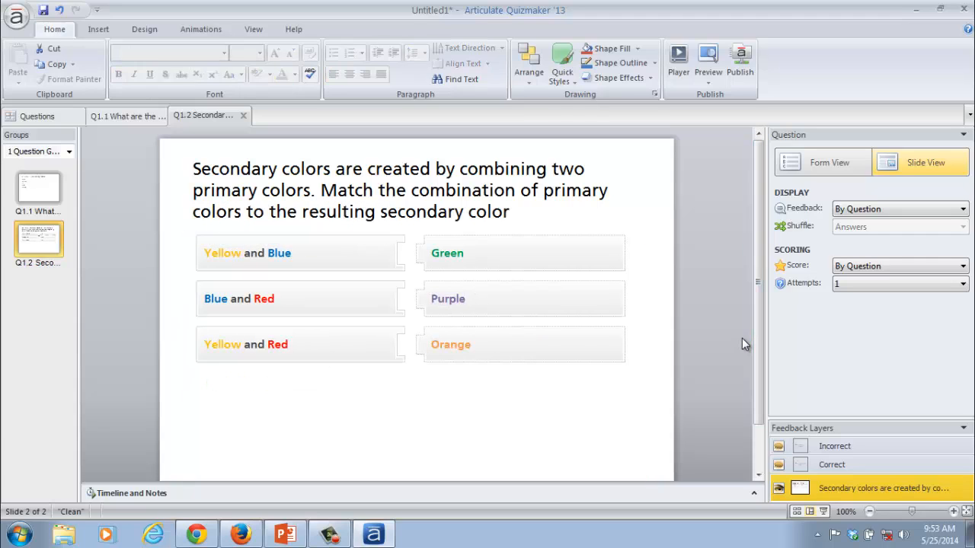
Preview the matching slide, pair each color combination with its correct secondary color, submit the answer and close the preview.
left_click(713, 84)
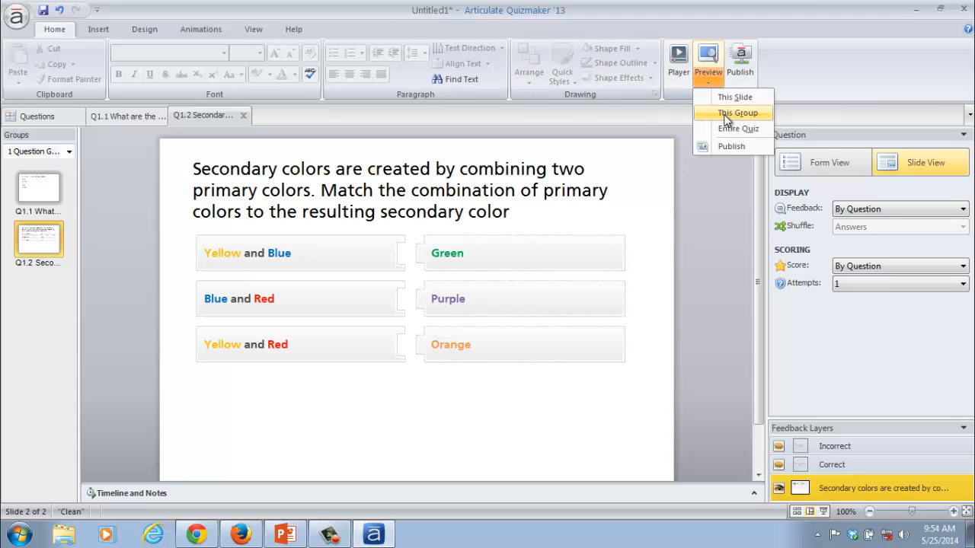
left_click(735, 97)
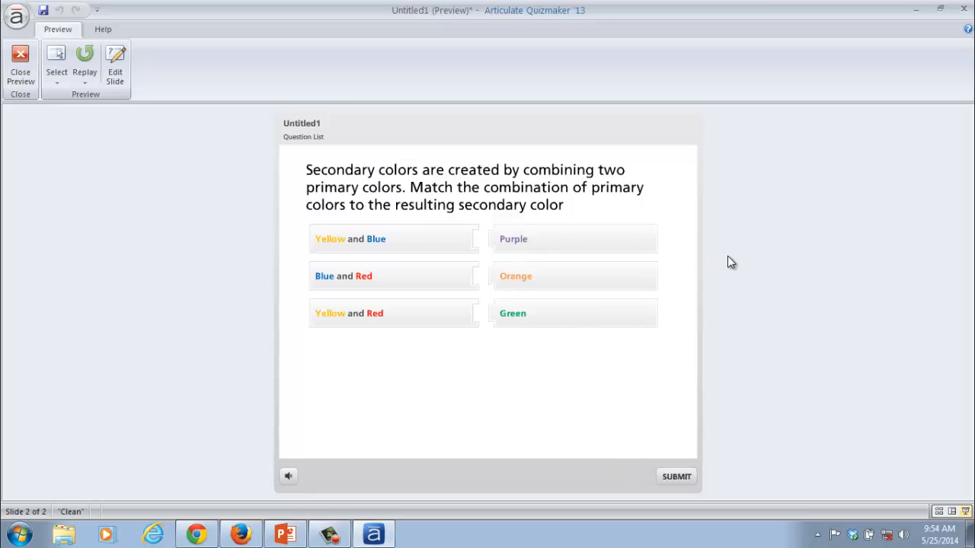
left_click_drag(509, 314, 484, 253)
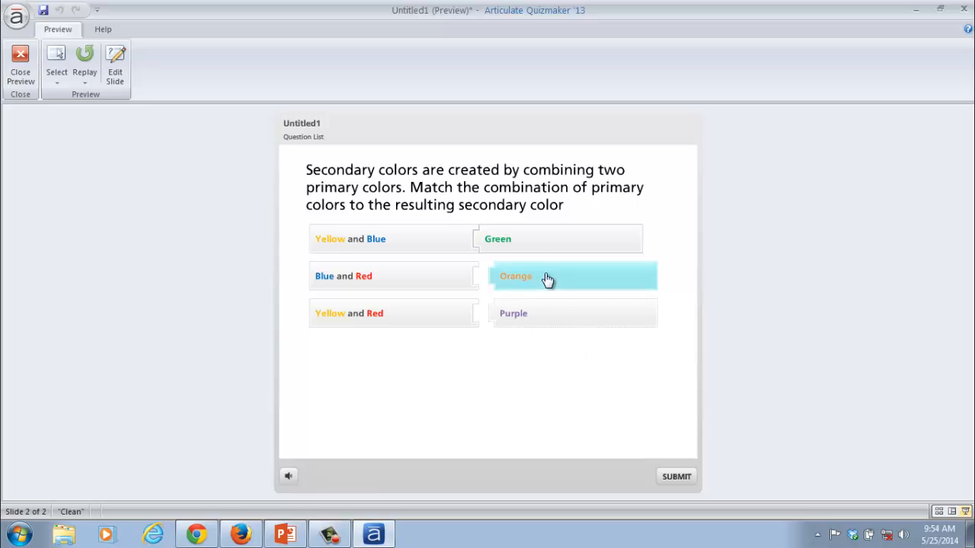
left_click_drag(547, 279, 511, 325)
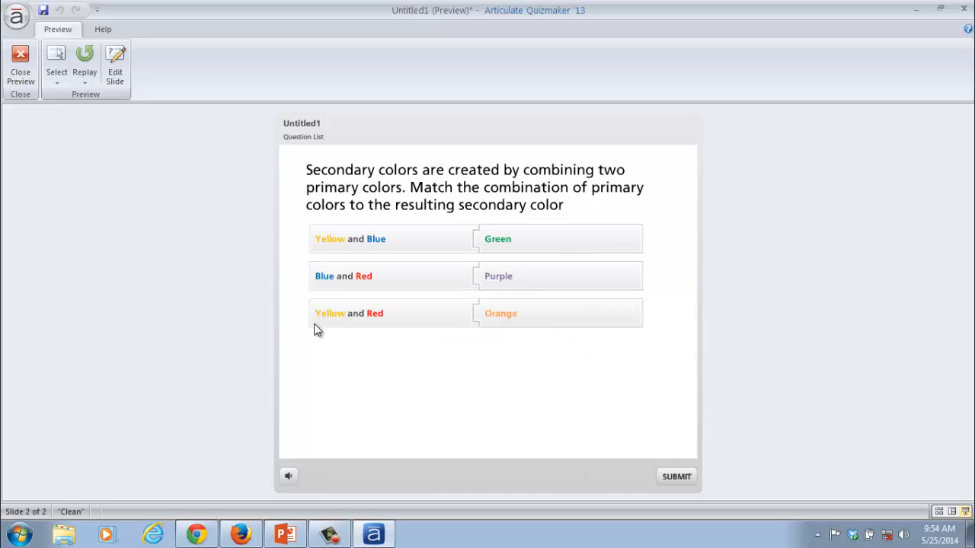
left_click(688, 480)
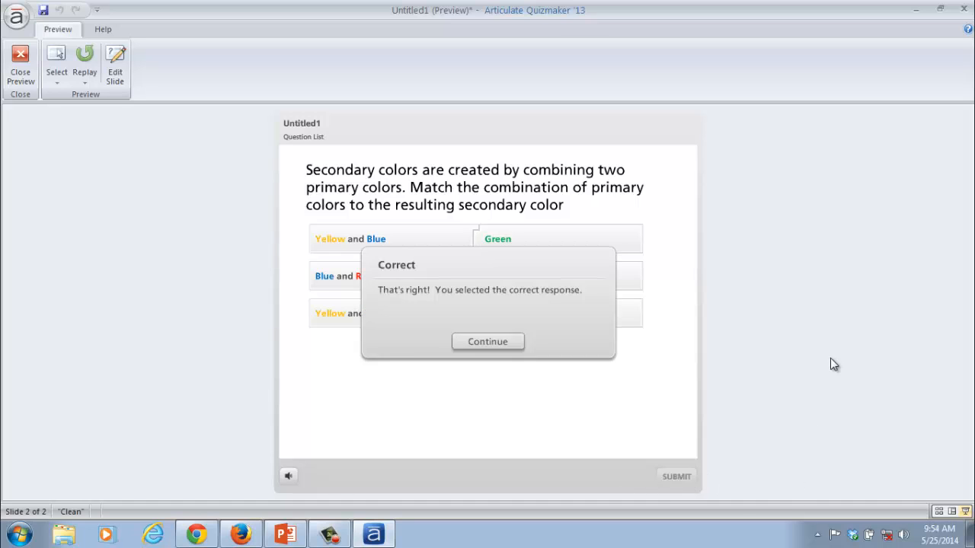
left_click(497, 340)
left_click(21, 61)
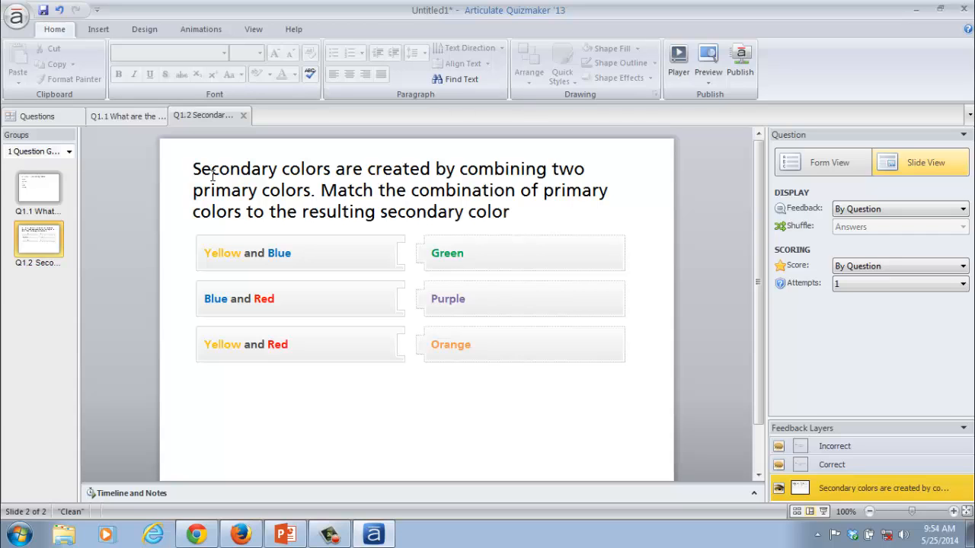
Return to the question list and insert a graded Hotspot question.
left_click(37, 116)
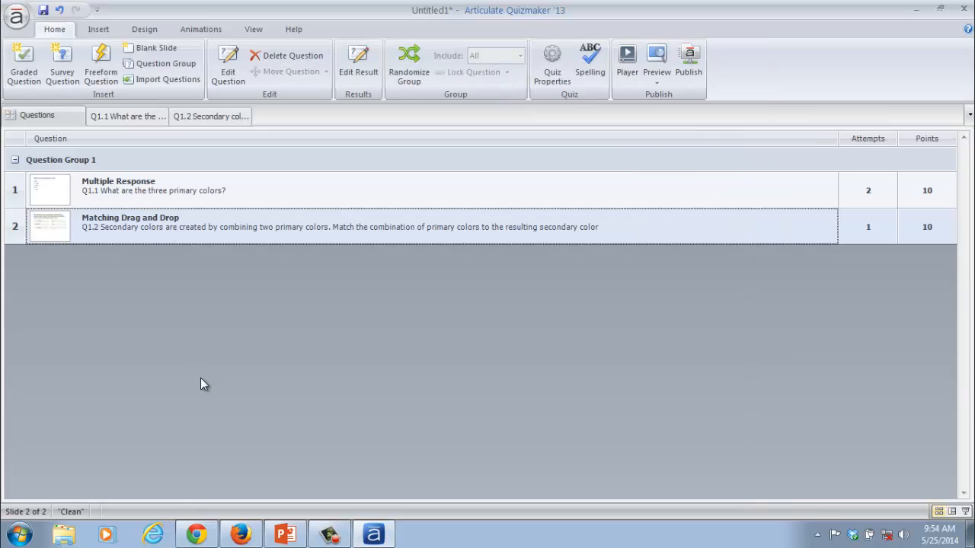
left_click(35, 73)
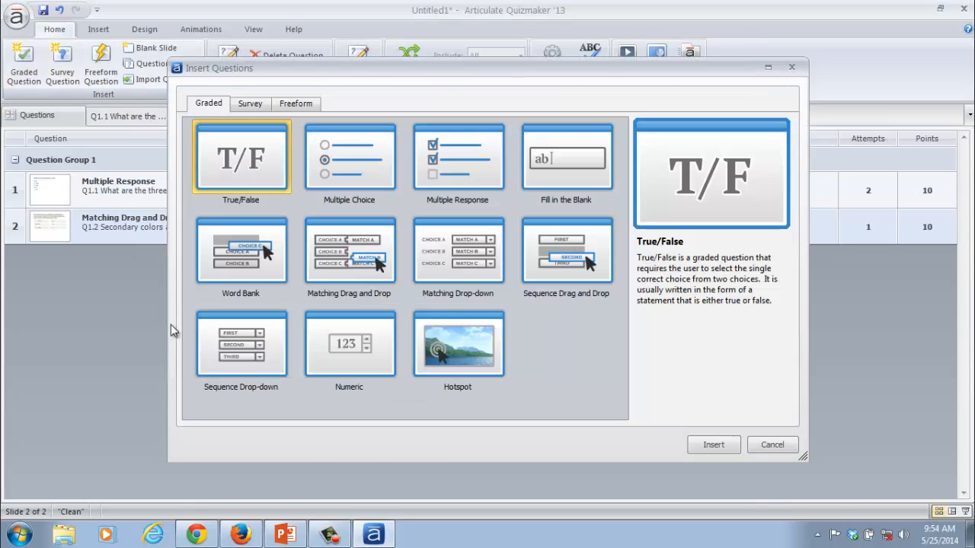
left_click(470, 350)
left_click(714, 445)
Enter the question "Select the portion of the color wheel that shows the complementary color of blue.".
type("Sel")
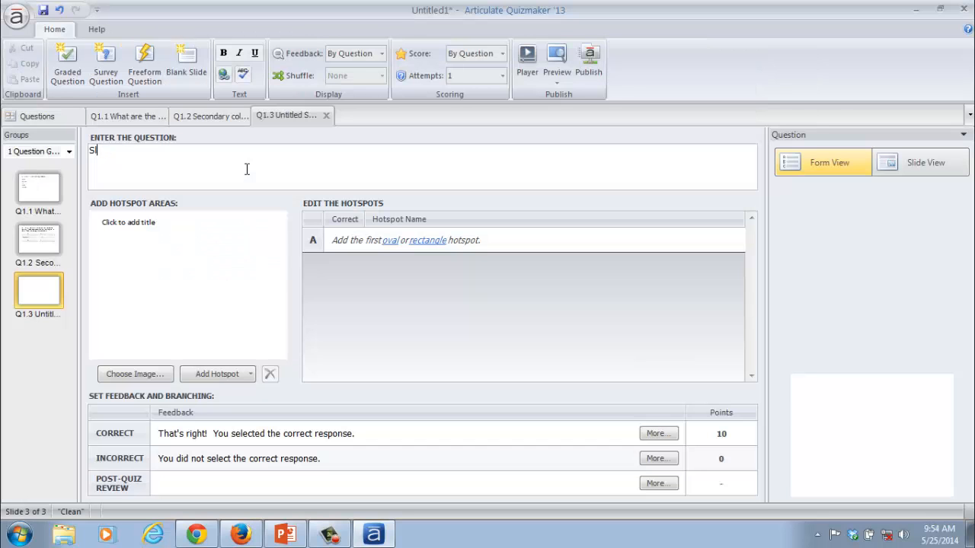
type("ect the portion of the")
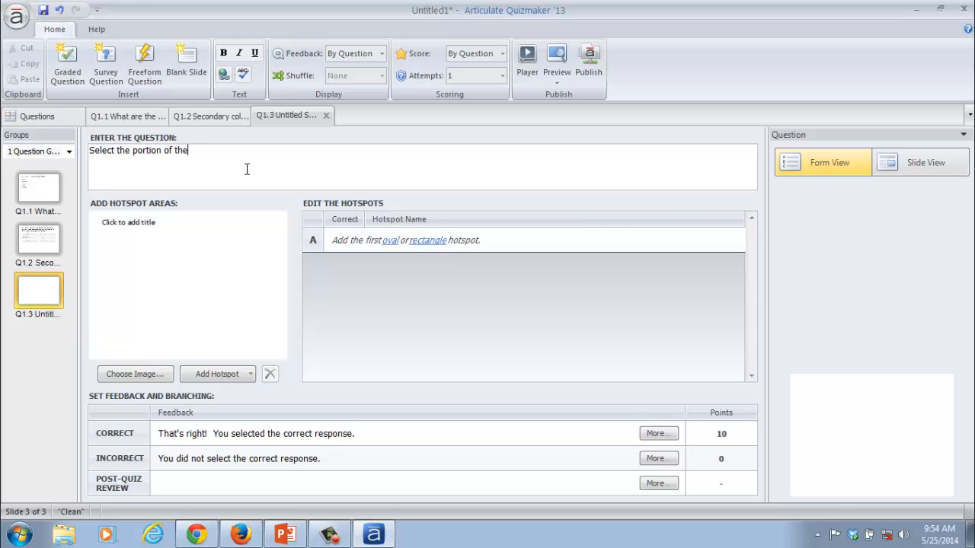
type(" color wheel that shows the ")
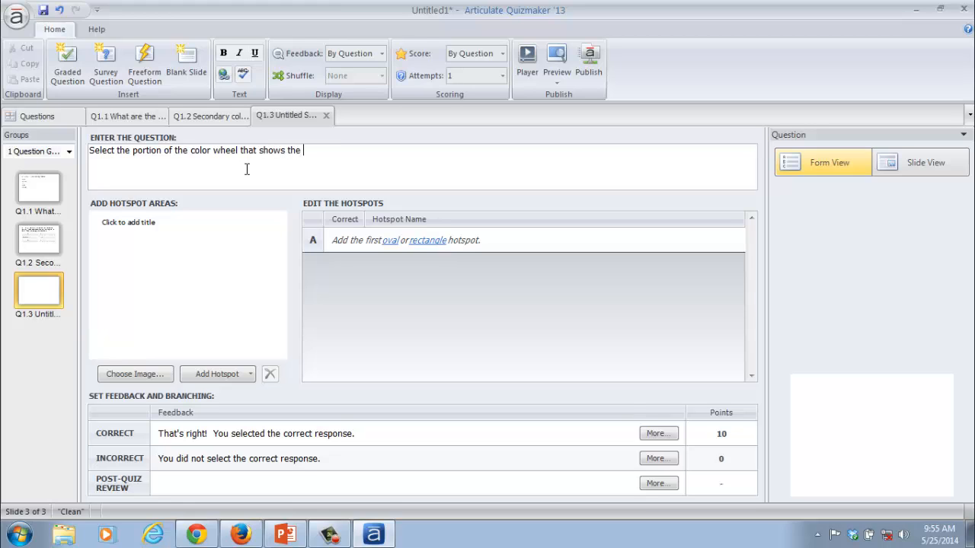
type("complementary color o")
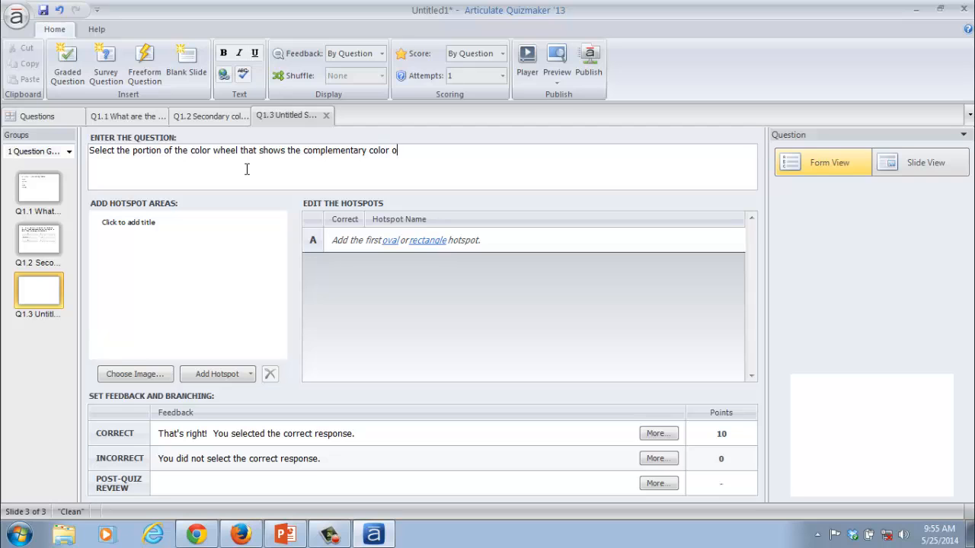
type("f blue.")
Add the color wheel image and draw a freeform hotspot over its orange wedge, resized to fit the wedge.
left_click(139, 378)
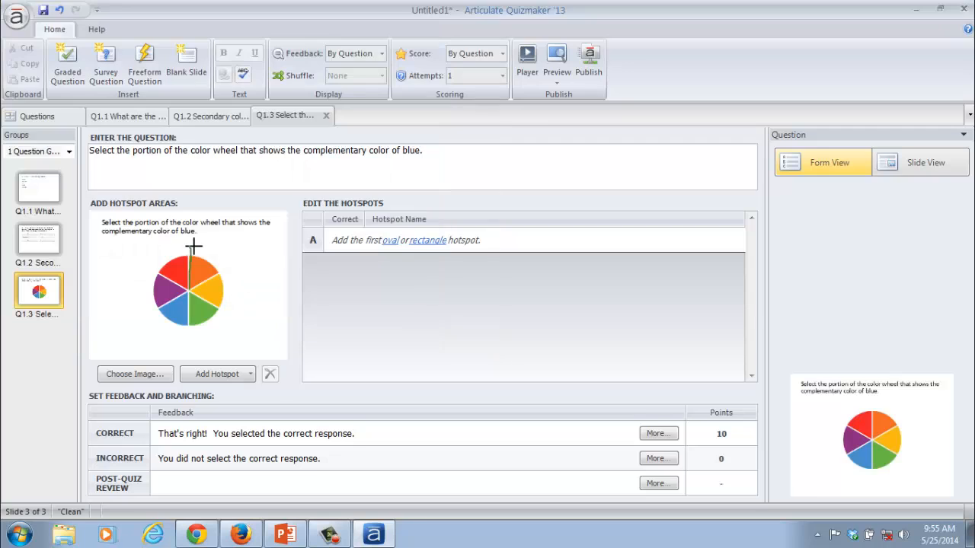
mouse_move(193, 245)
left_mouse_down()
mouse_move(227, 270)
mouse_move(190, 290)
left_mouse_up()
left_click(190, 288)
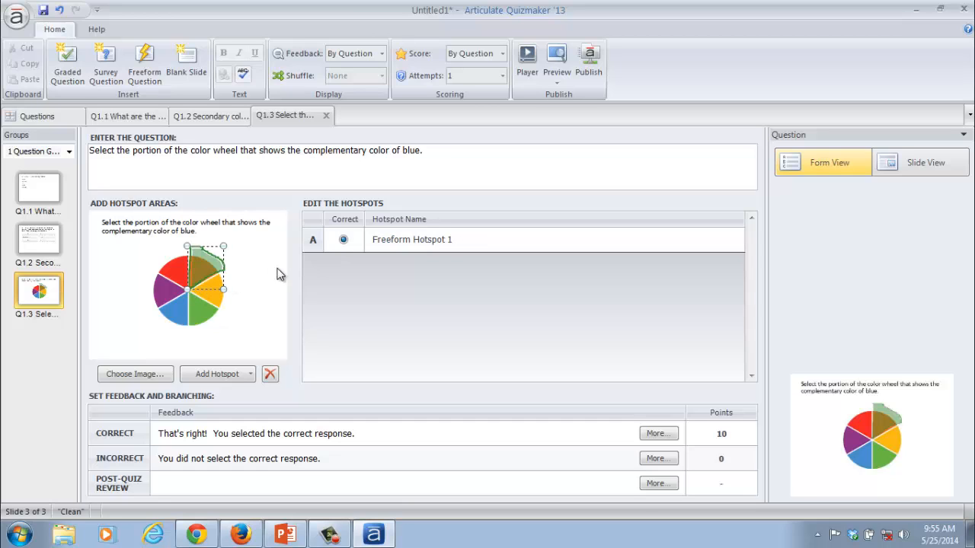
left_click_drag(223, 246, 219, 256)
left_click_drag(220, 257, 220, 260)
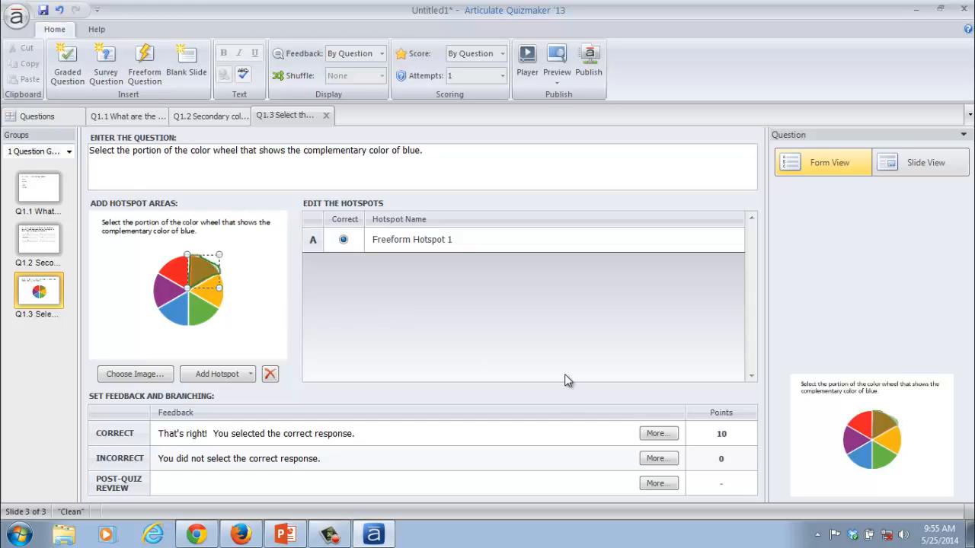
Preview the hotspot slide and test an incorrect answer by submitting the purple wedge.
left_click(564, 84)
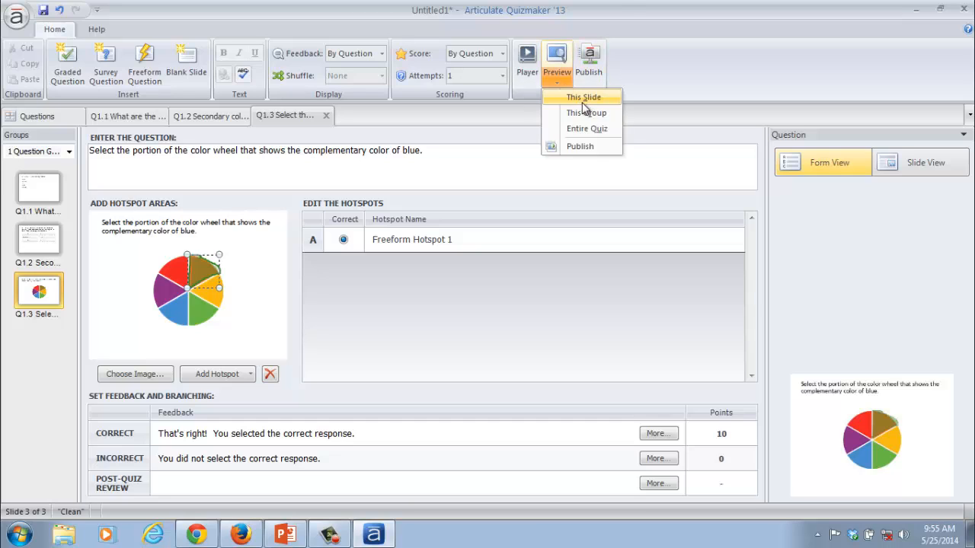
left_click(583, 99)
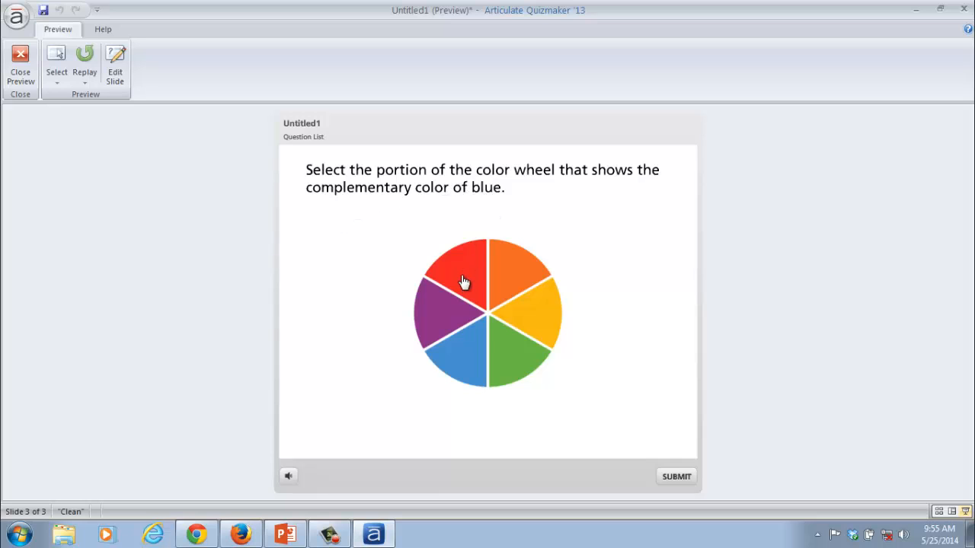
left_click(431, 304)
left_click(688, 478)
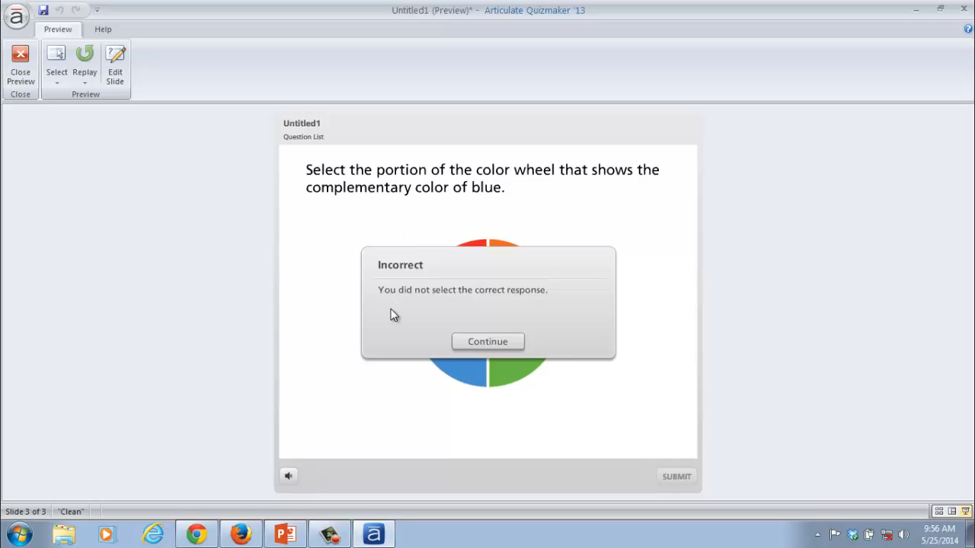
left_click(488, 342)
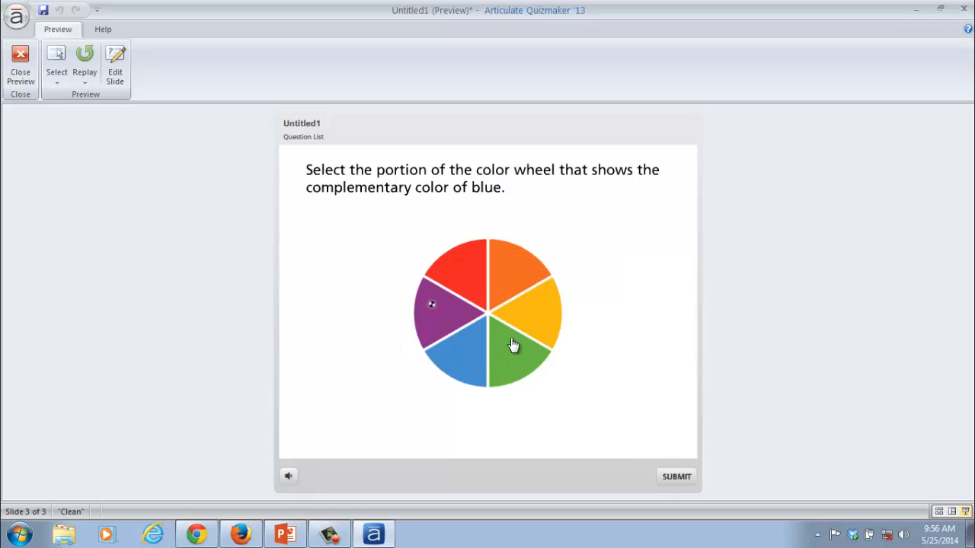
Replay the hotspot question in the preview and test the correct answer by submitting the orange wedge.
left_click(87, 80)
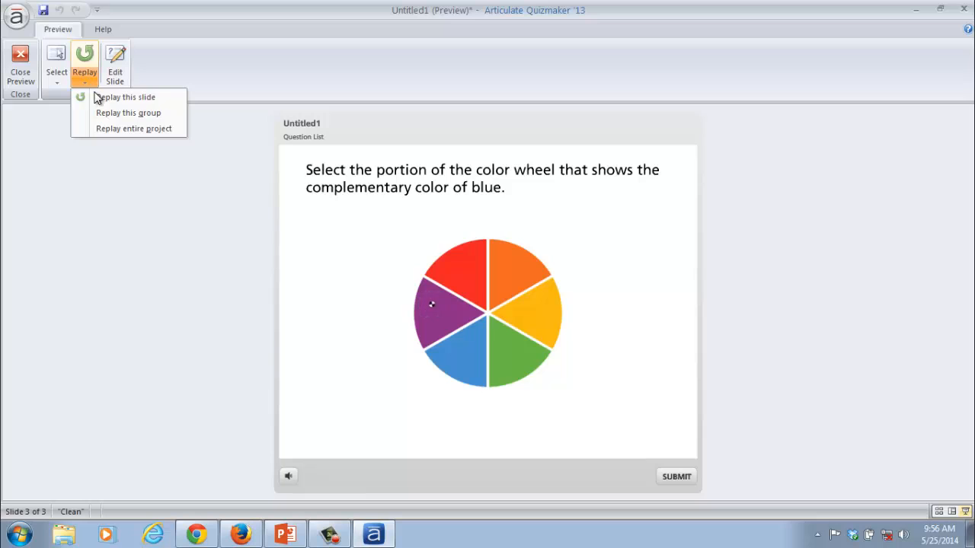
left_click(144, 128)
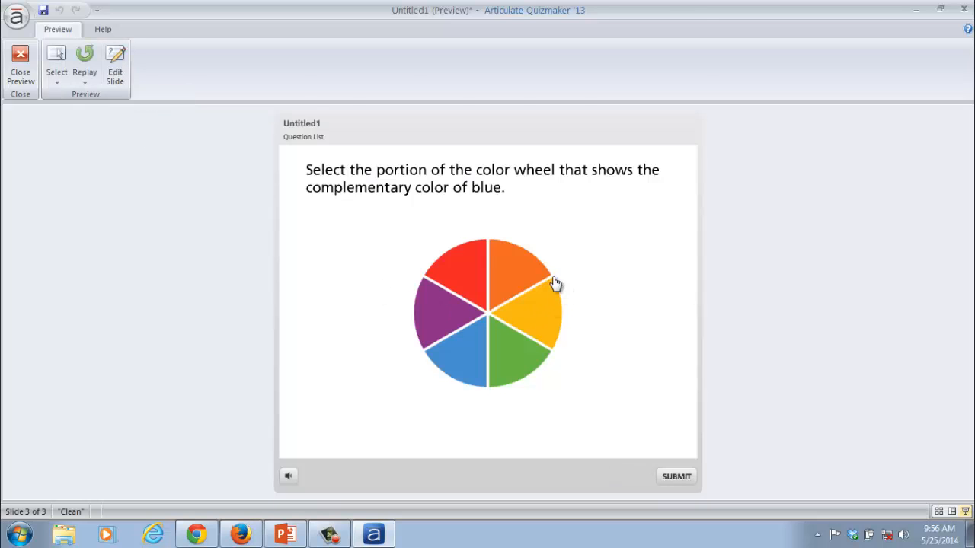
left_click(510, 256)
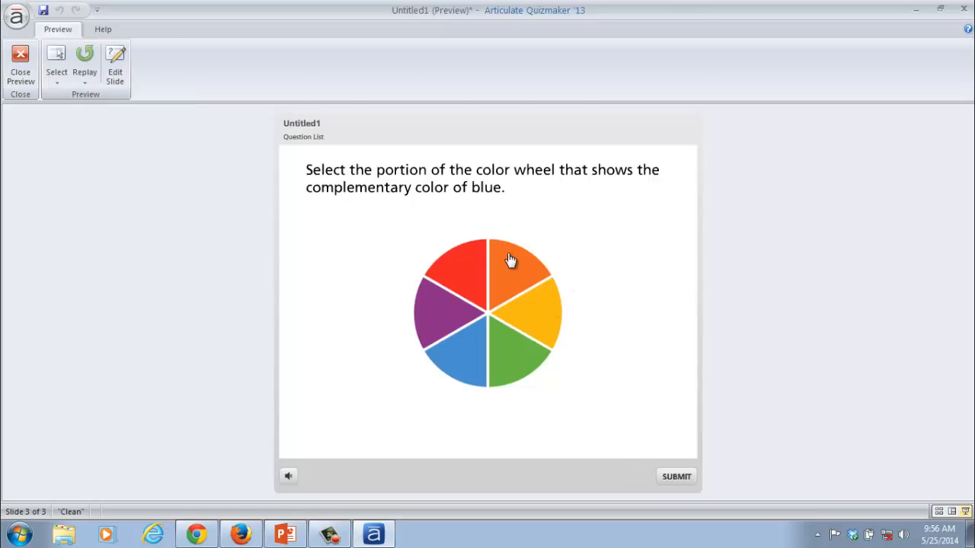
left_click(685, 477)
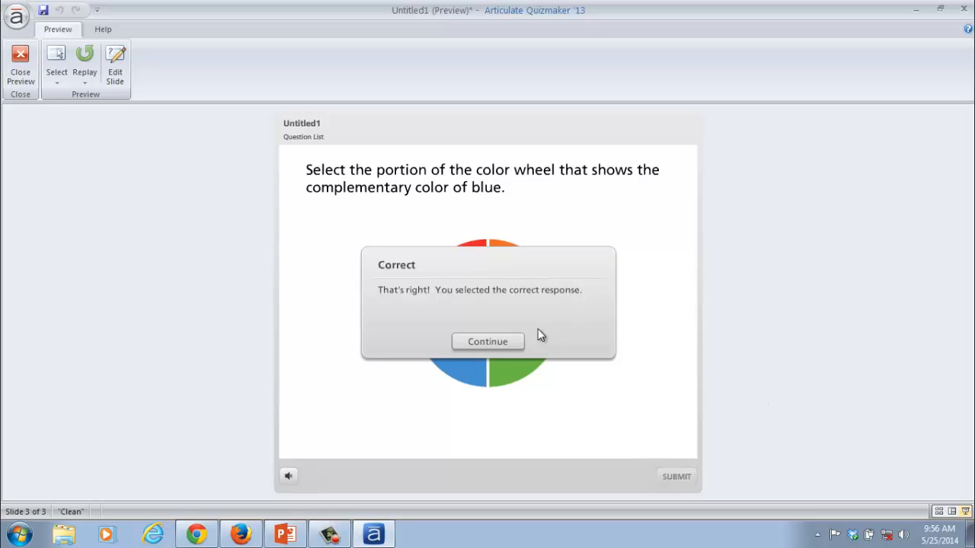
left_click(514, 346)
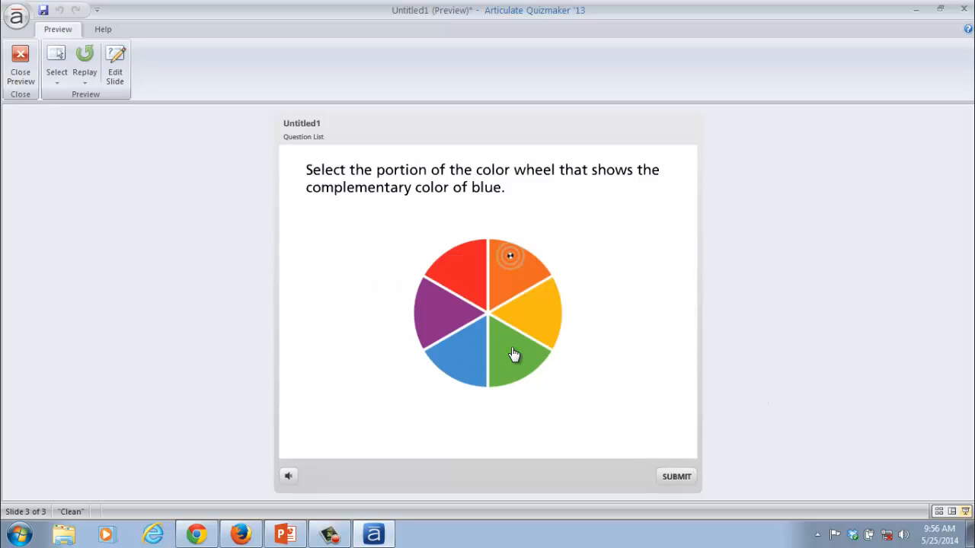
Close the preview and, in the question list, set the attempts of the matching and hotspot questions to 2.
left_click(21, 65)
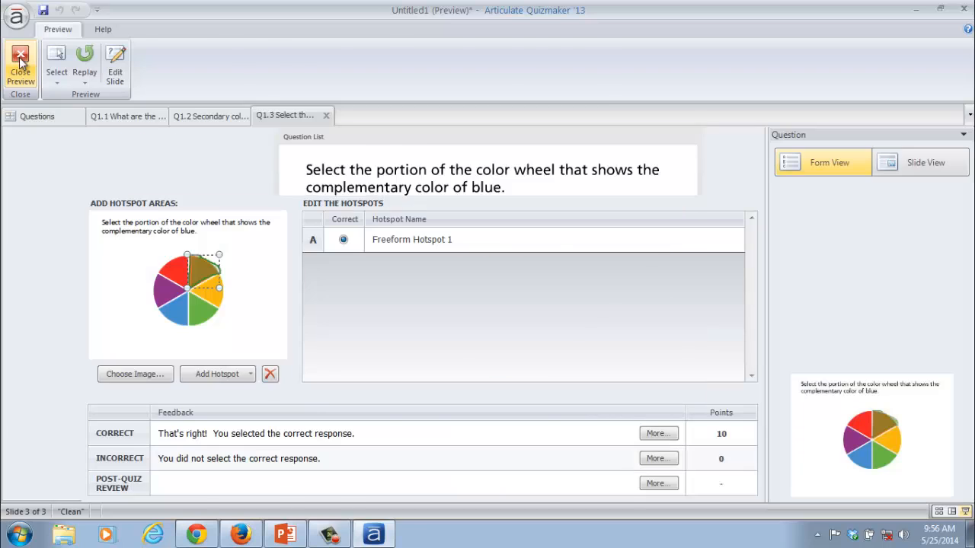
left_click(38, 117)
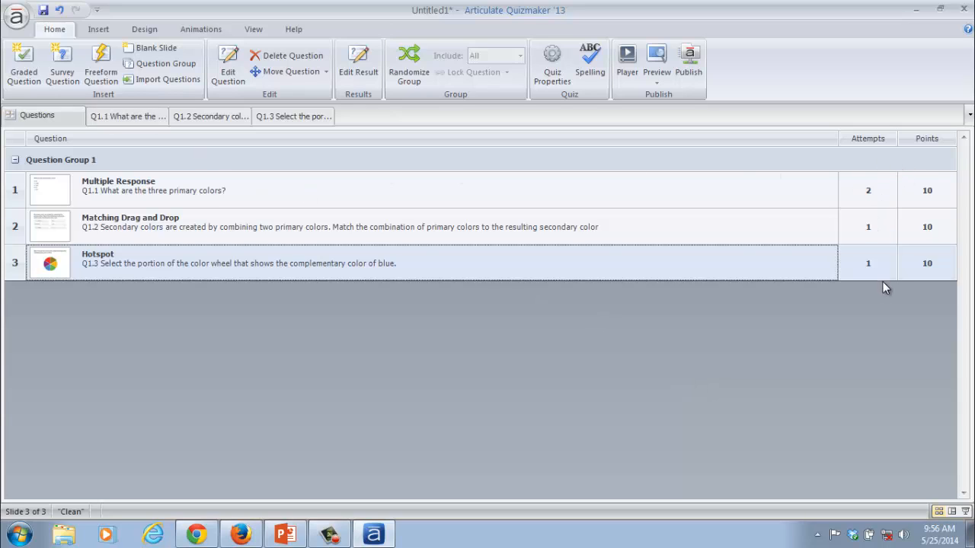
left_click(898, 239)
left_click(897, 242)
left_click(888, 204)
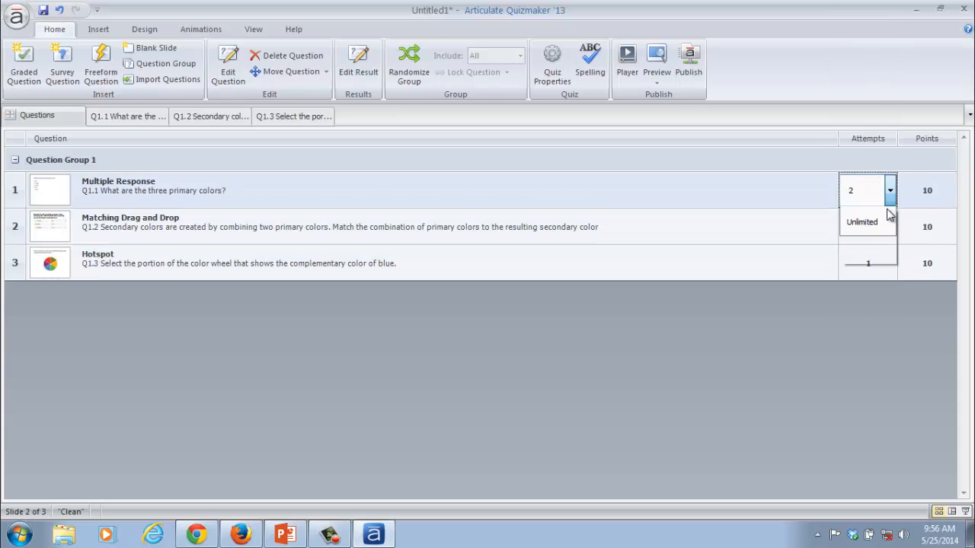
left_click(876, 247)
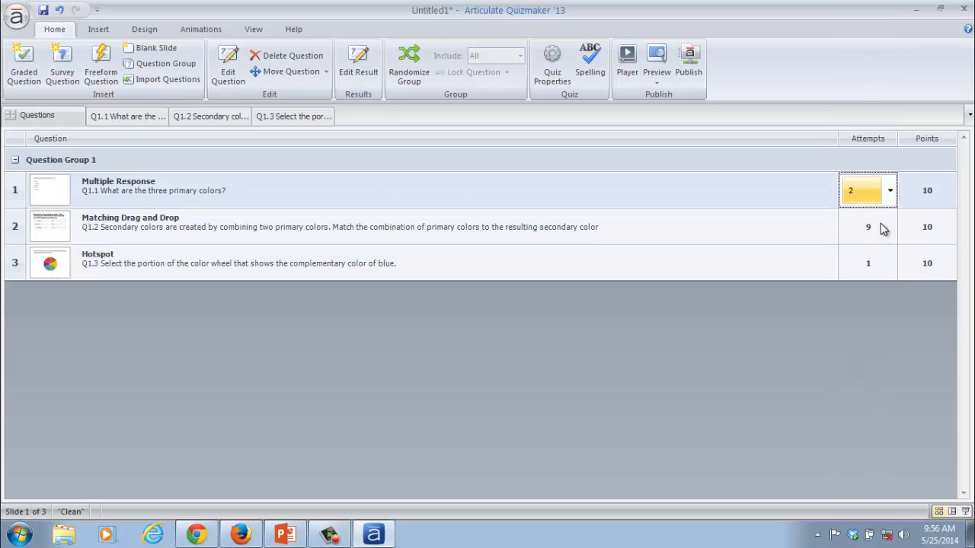
left_click(882, 229)
left_click(864, 44)
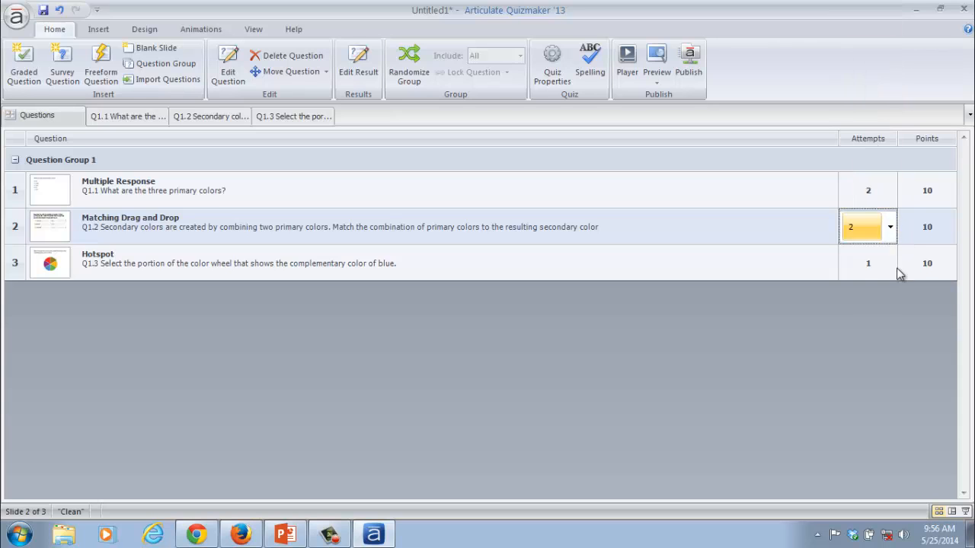
left_click(899, 274)
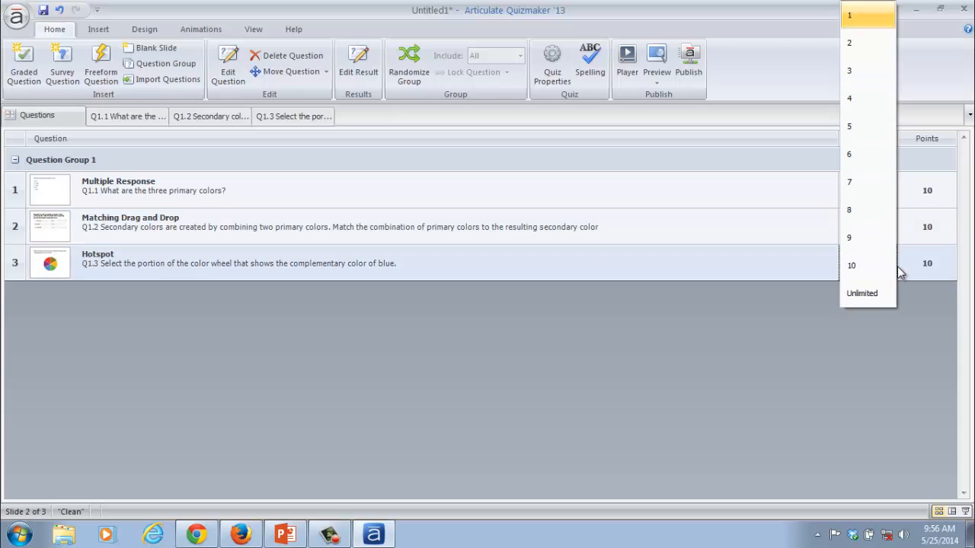
left_click(865, 53)
left_click(930, 302)
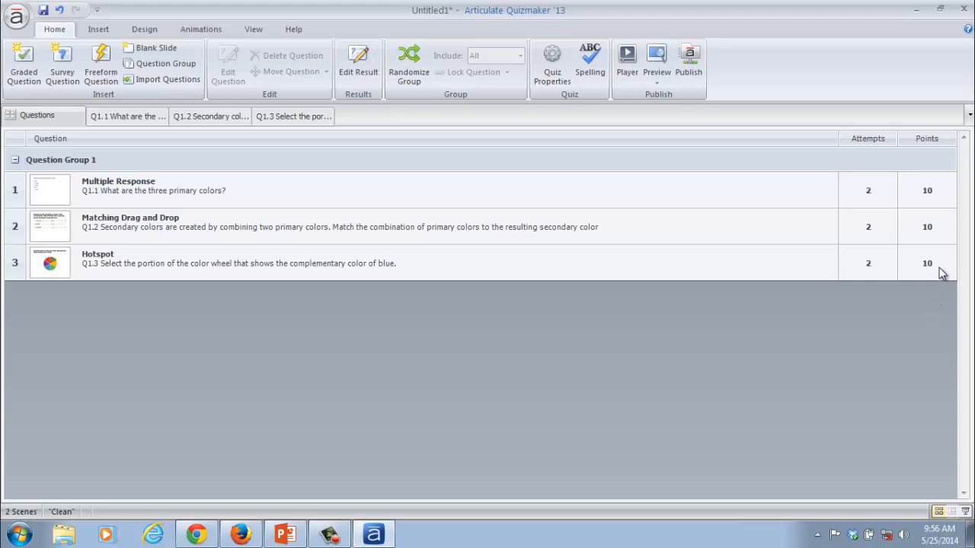
Set the hotspot question's points to 30.
left_click(941, 271)
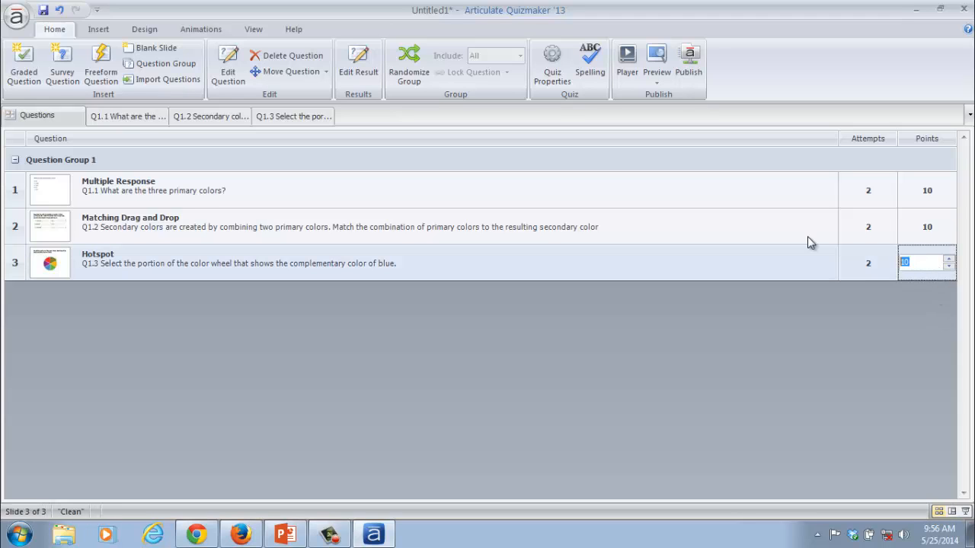
type("30")
left_click(809, 349)
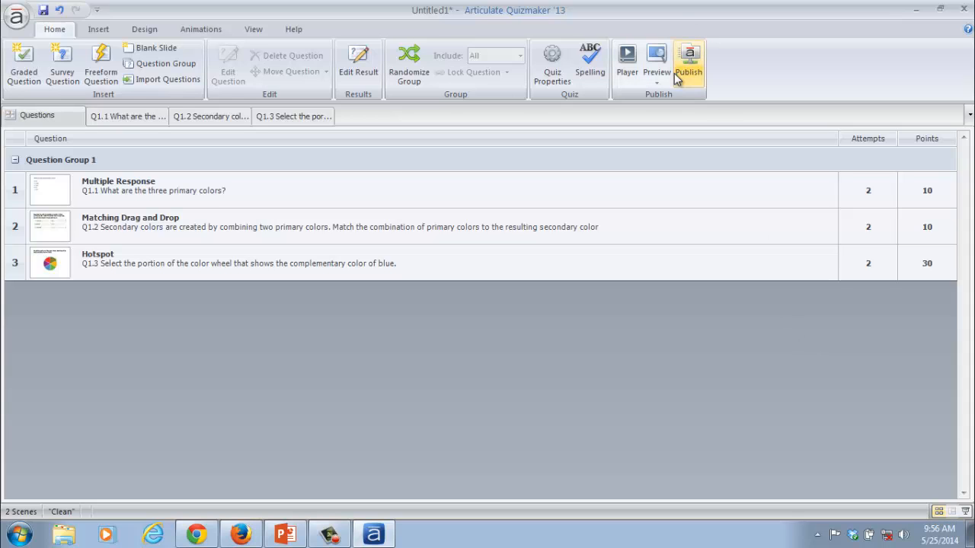
Set the quiz title to "Introduction to Color Basics" in the quiz properties.
left_click(552, 65)
double_click(533, 179)
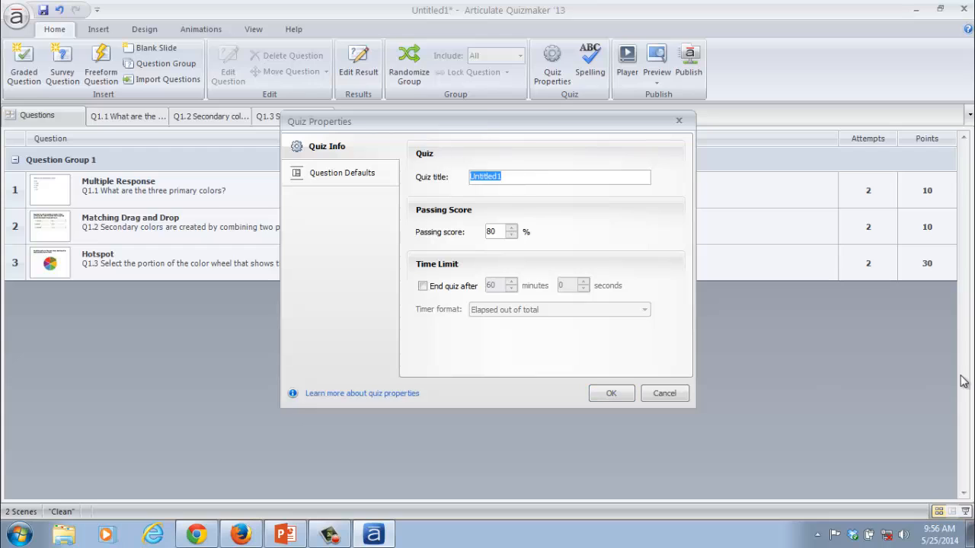
type("Introduction to Color Basics")
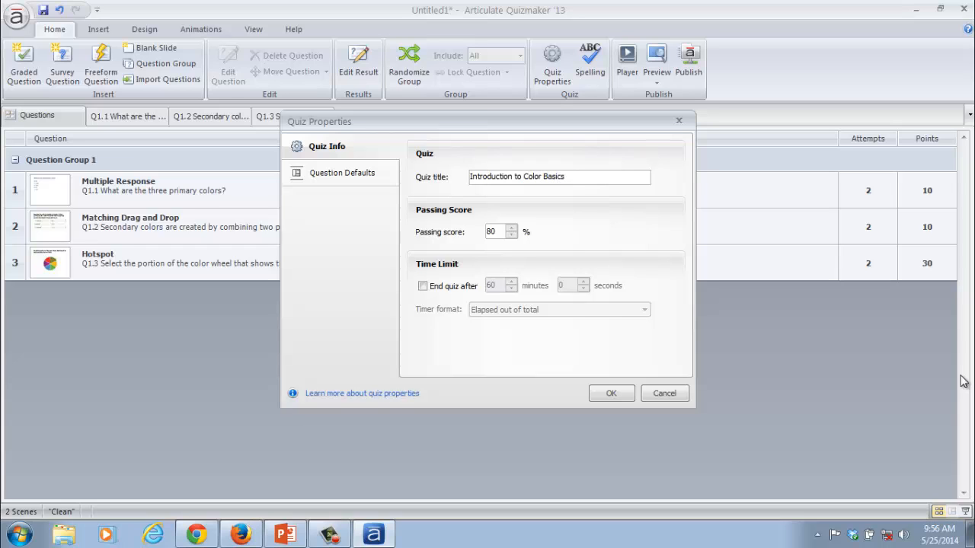
double_click(502, 231)
left_click(610, 394)
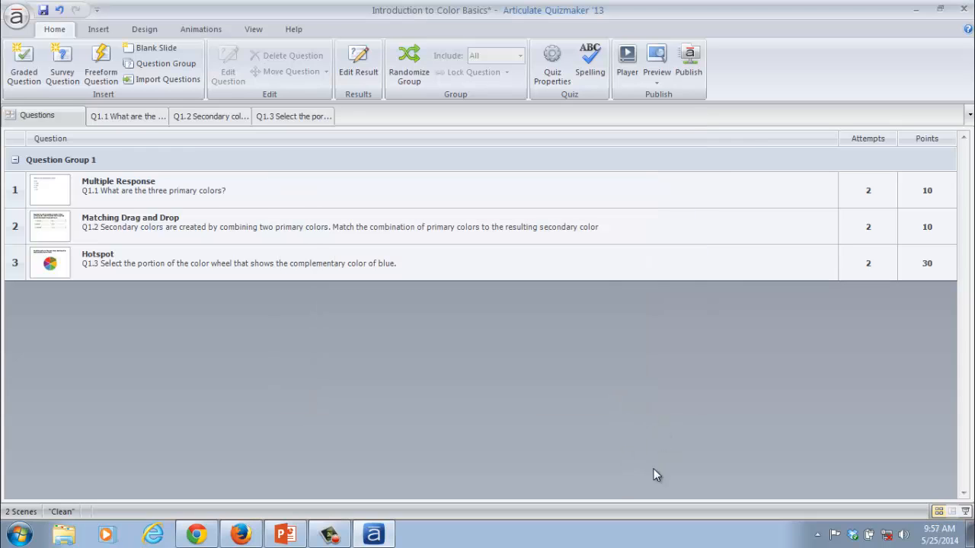
Open the results slide for editing and compare its Success and Failure feedback layers.
left_click(371, 70)
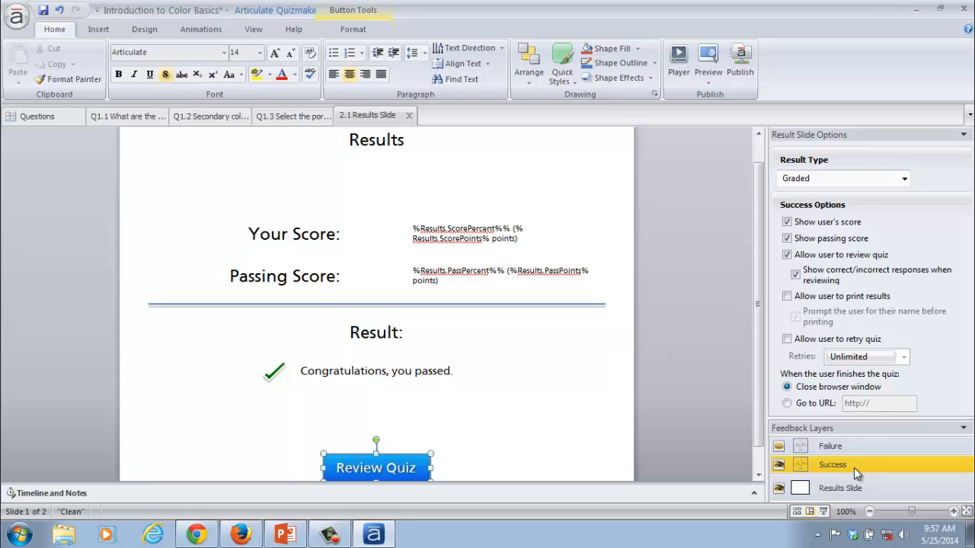
left_click(853, 446)
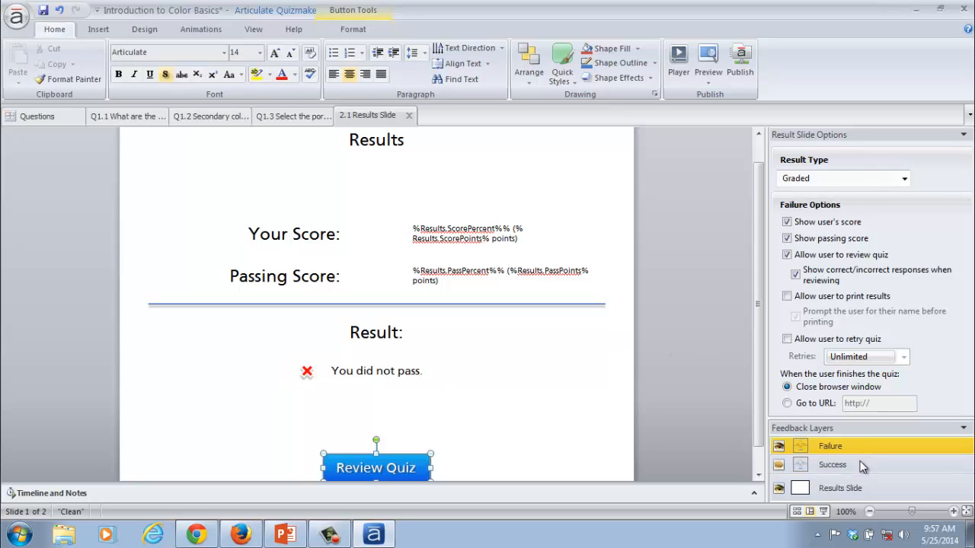
left_click(861, 465)
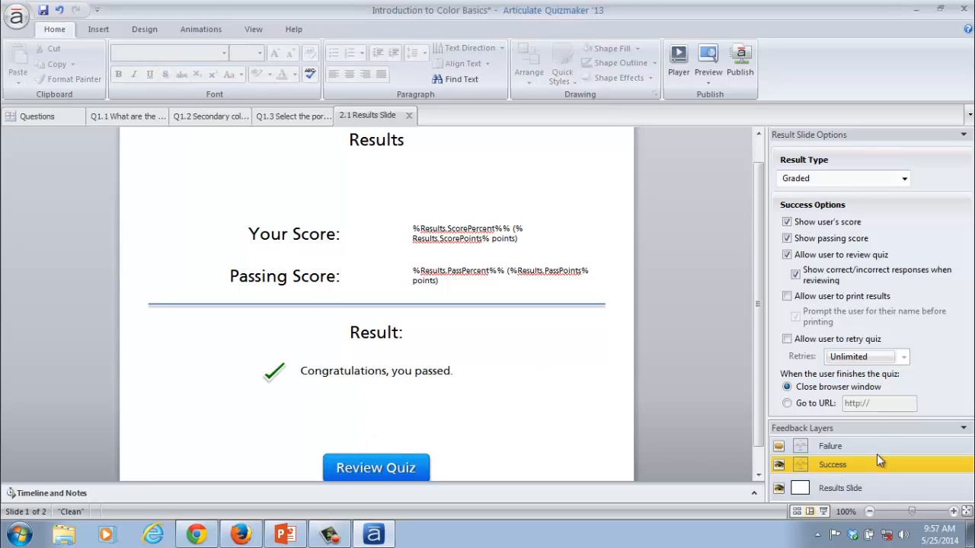
left_click(876, 446)
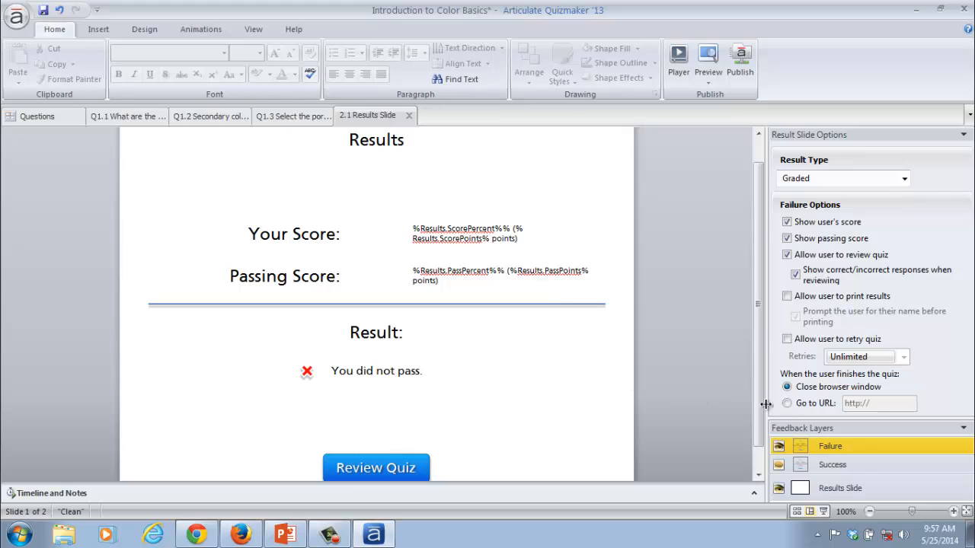
Replace the result message on the Success layer with "You've mastered some color theory basics. Great job!".
left_click(856, 462)
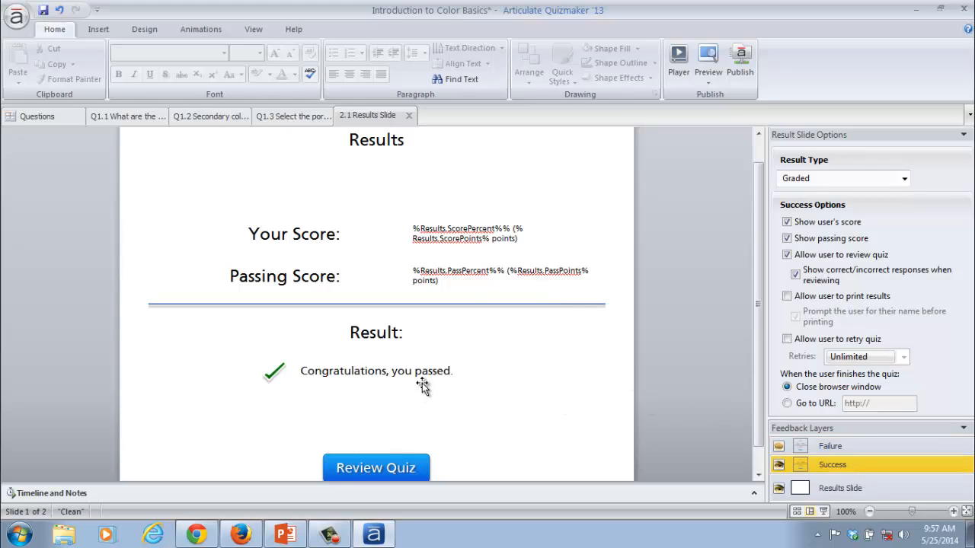
left_click(420, 377)
left_click_drag(455, 373, 320, 371)
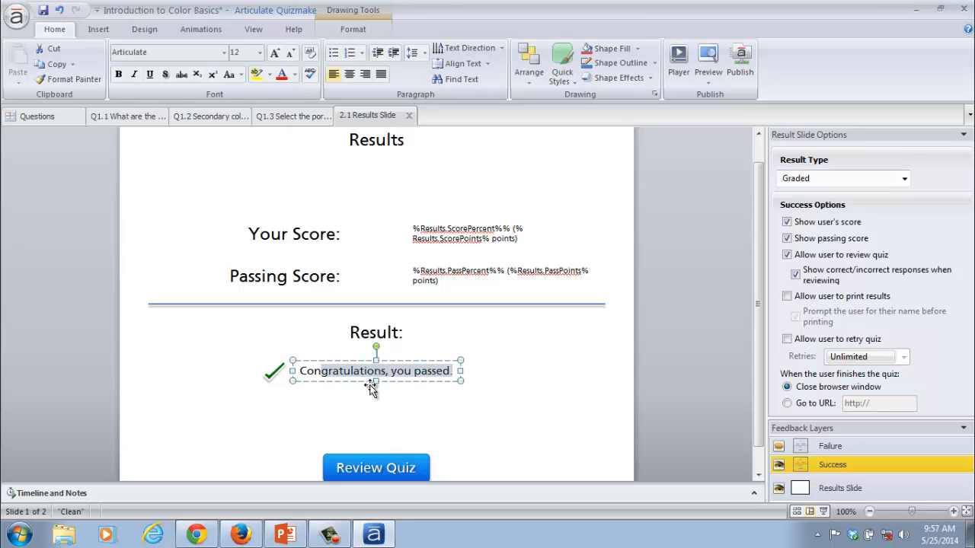
key("BackSpace")
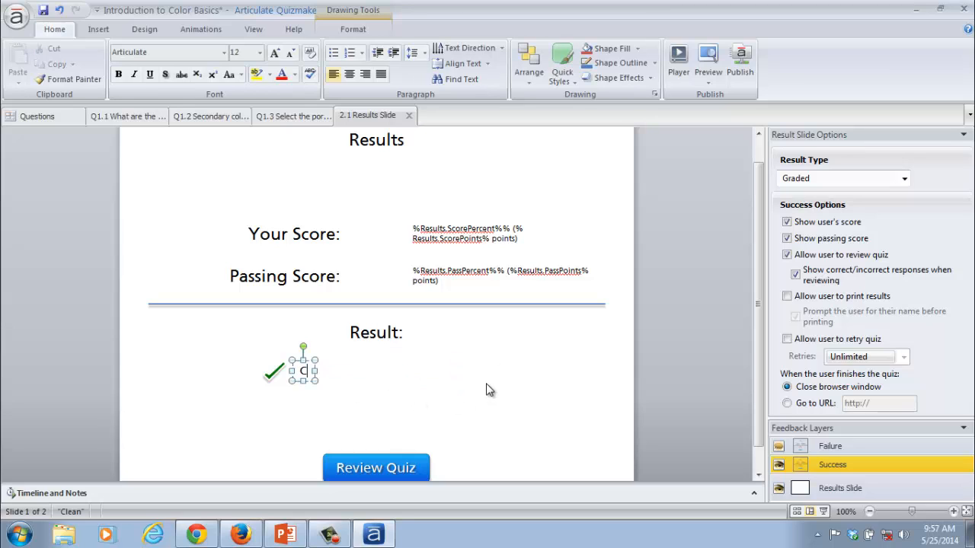
type("You've mastered some color theory basics. Gre")
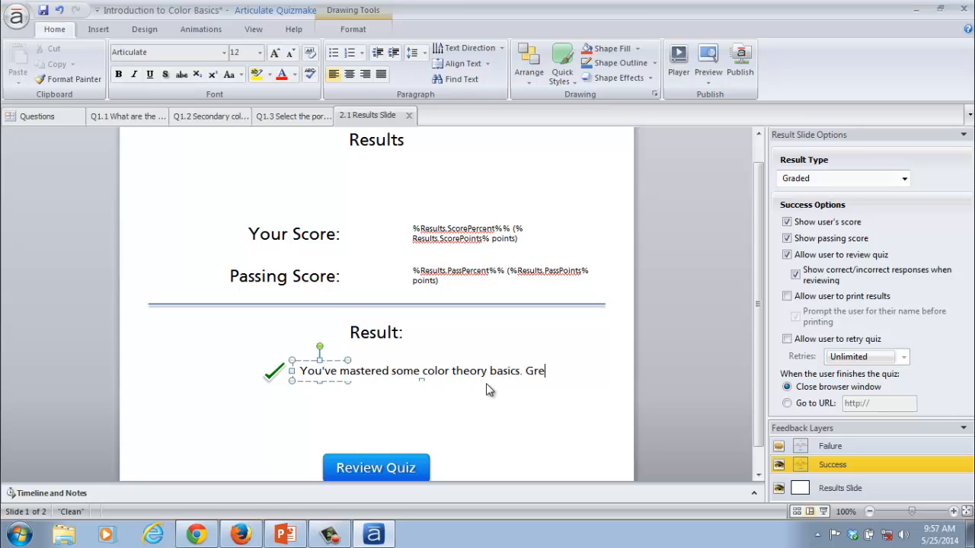
type("at job!")
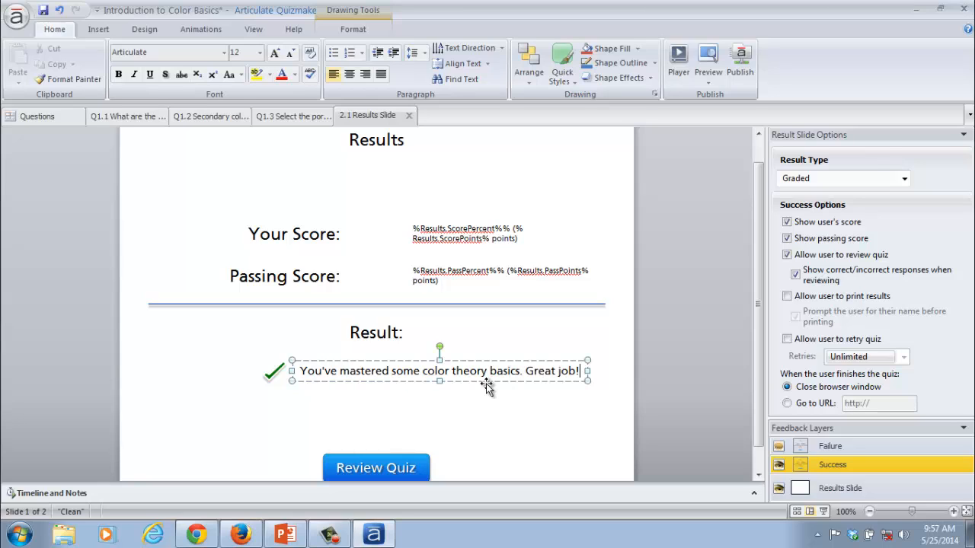
left_click(695, 381)
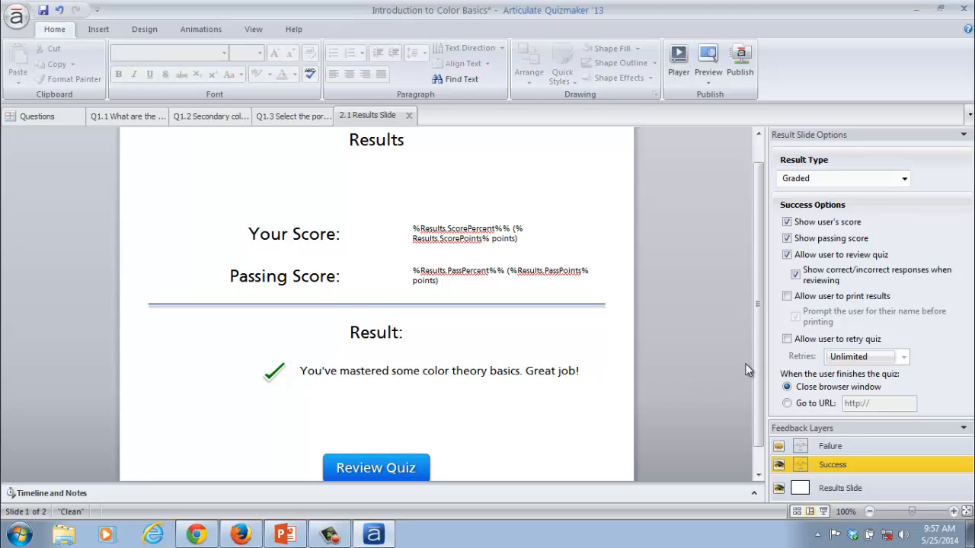
Preview the entire quiz and submit Blue, Green and Yellow as an incorrect answer to the primary colors question.
left_click(714, 86)
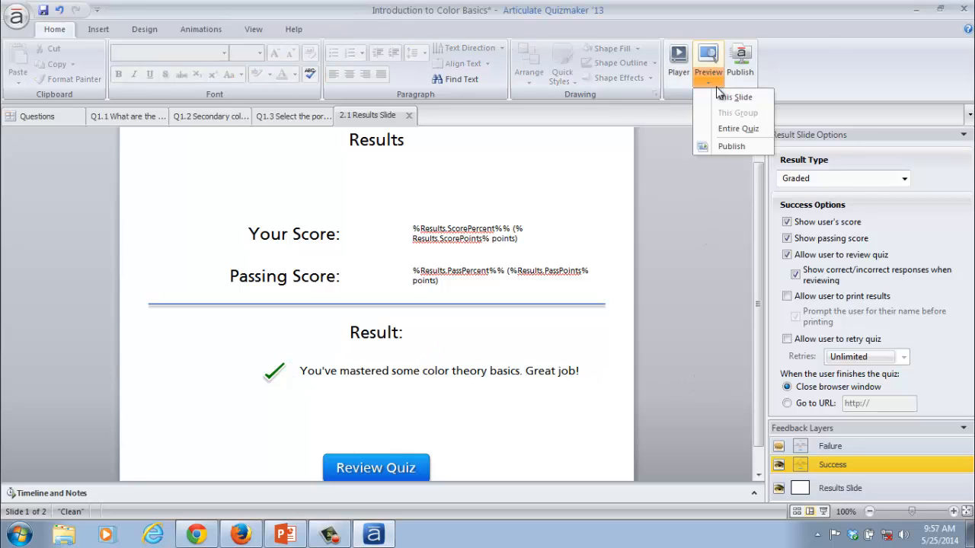
left_click(737, 129)
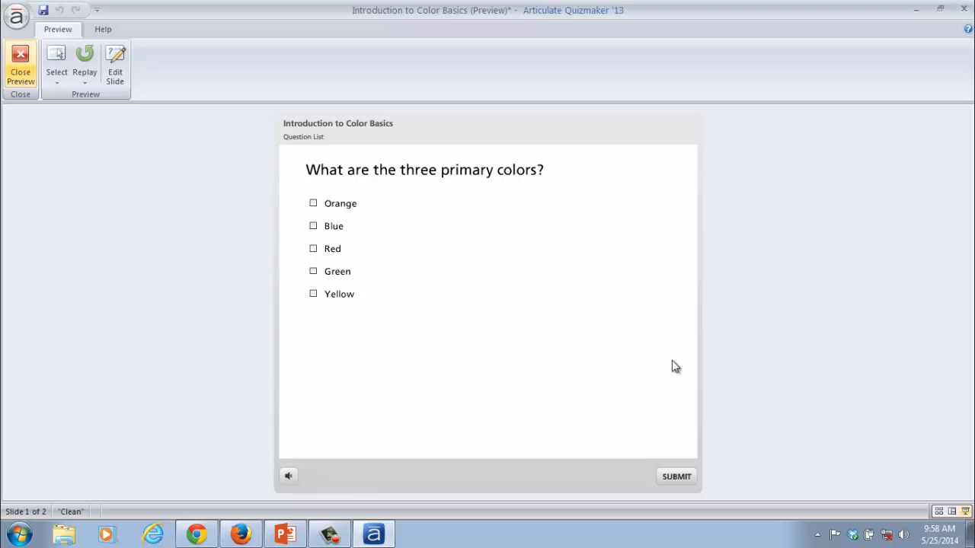
left_click(342, 208)
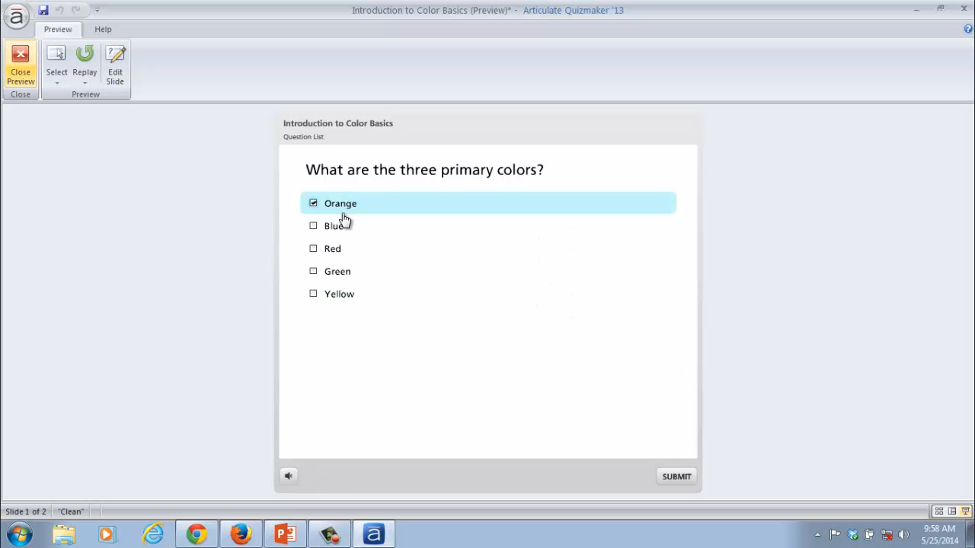
left_click(342, 207)
left_click(337, 227)
left_click(342, 277)
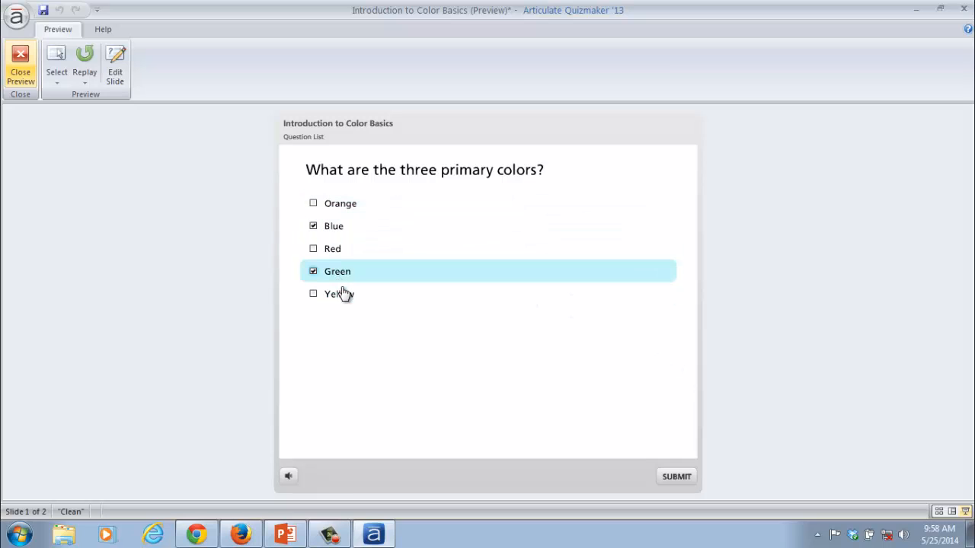
left_click(341, 297)
left_click(671, 479)
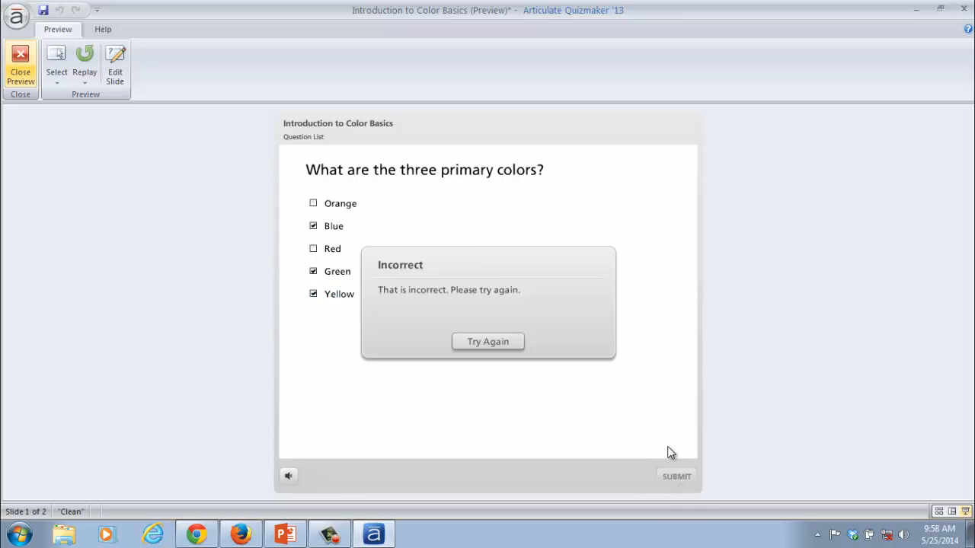
Retry the primary colors question with Blue, Red and Yellow, submit it and continue to the matching question.
left_click(511, 346)
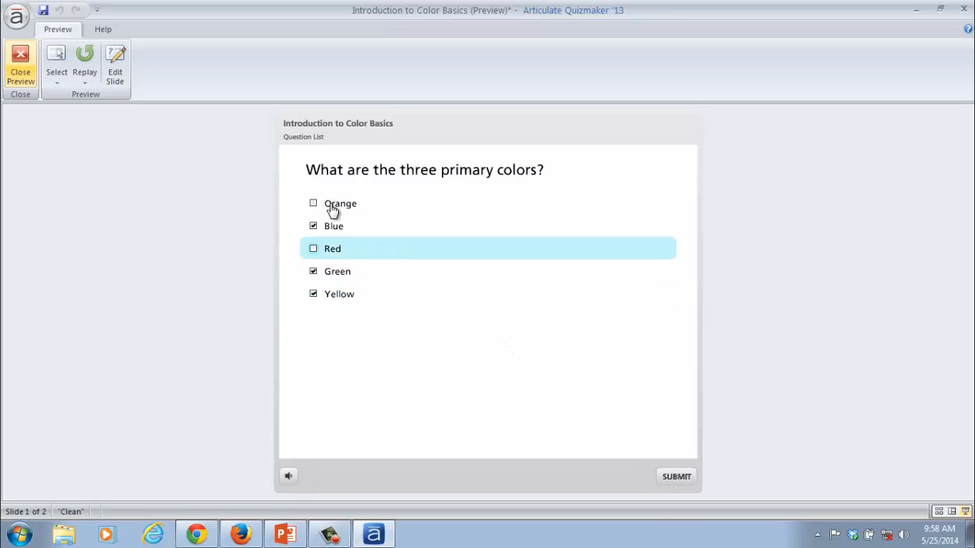
left_click(313, 273)
left_click(313, 249)
left_click(680, 477)
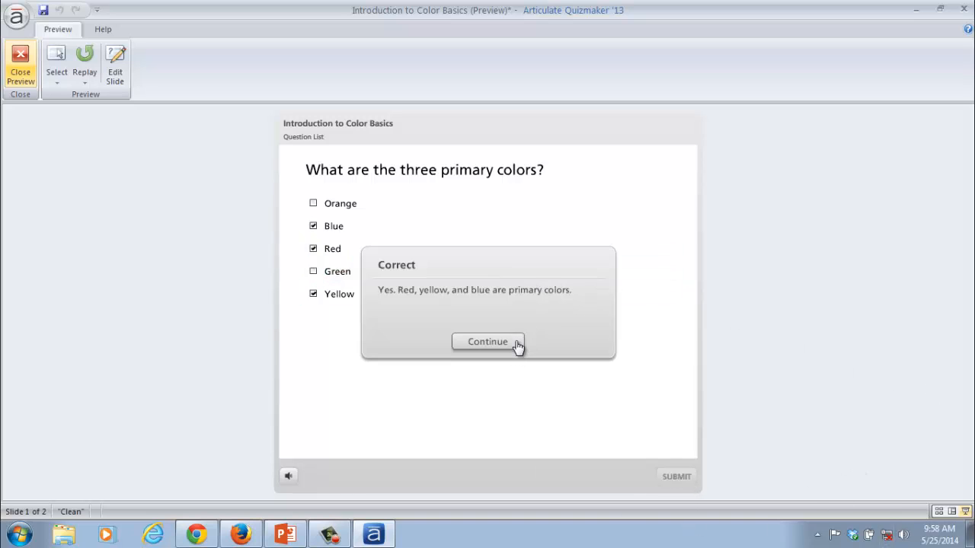
left_click(487, 342)
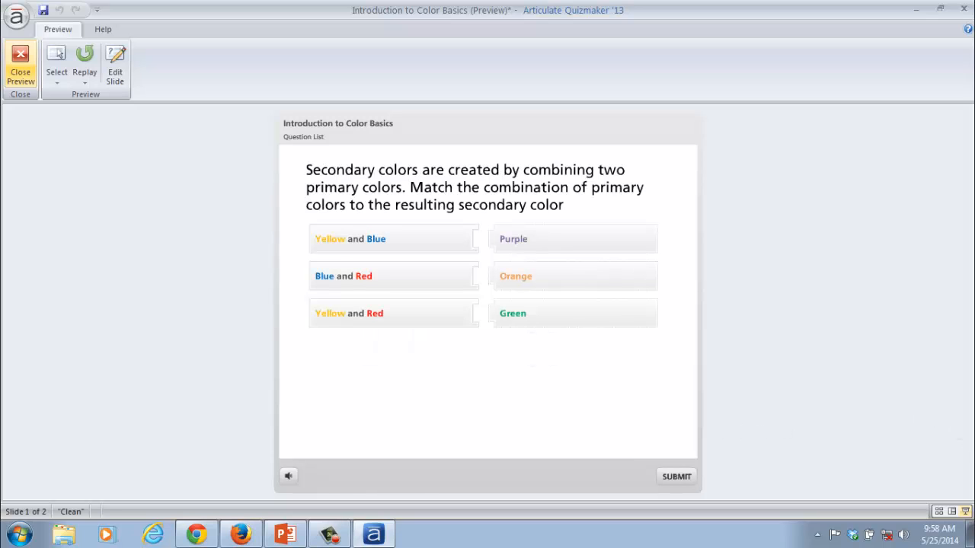
Submit an incorrect matching answer with Orange for yellow and blue, Purple for blue and red, and Green for yellow and red.
left_click_drag(556, 246, 530, 283)
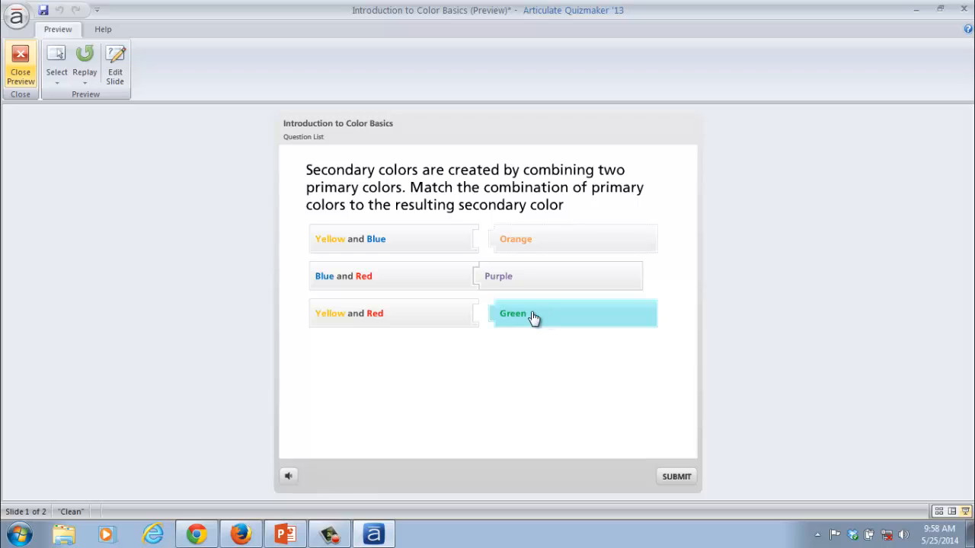
left_click_drag(531, 318, 525, 320)
left_click_drag(545, 238, 524, 233)
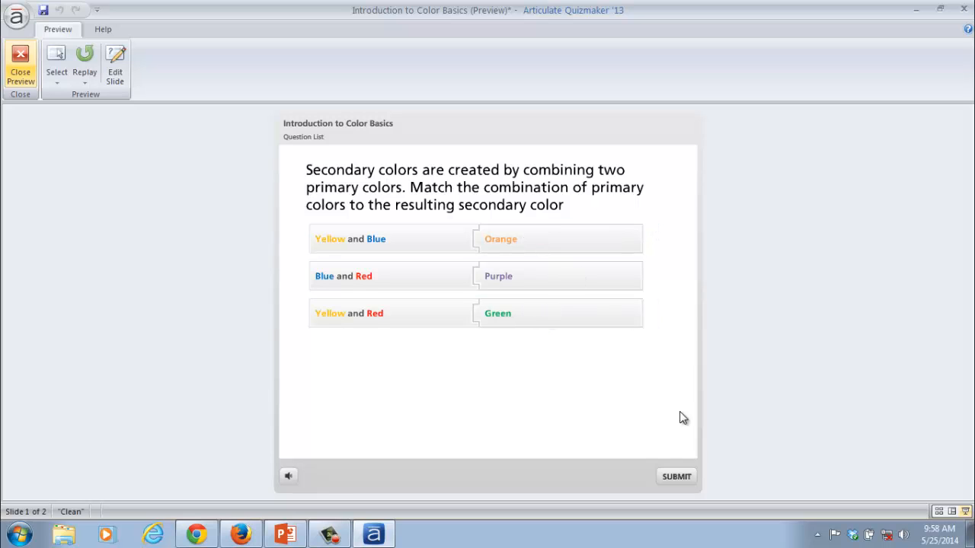
left_click(676, 476)
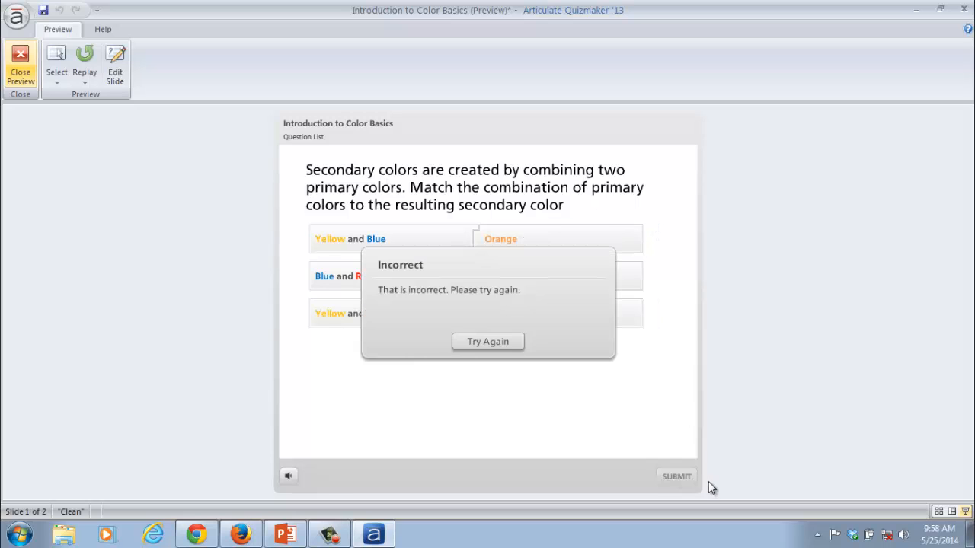
Retry the matching question with Green for yellow and blue, Purple for blue and red, and Orange for yellow and red, submit it and continue.
left_click(515, 346)
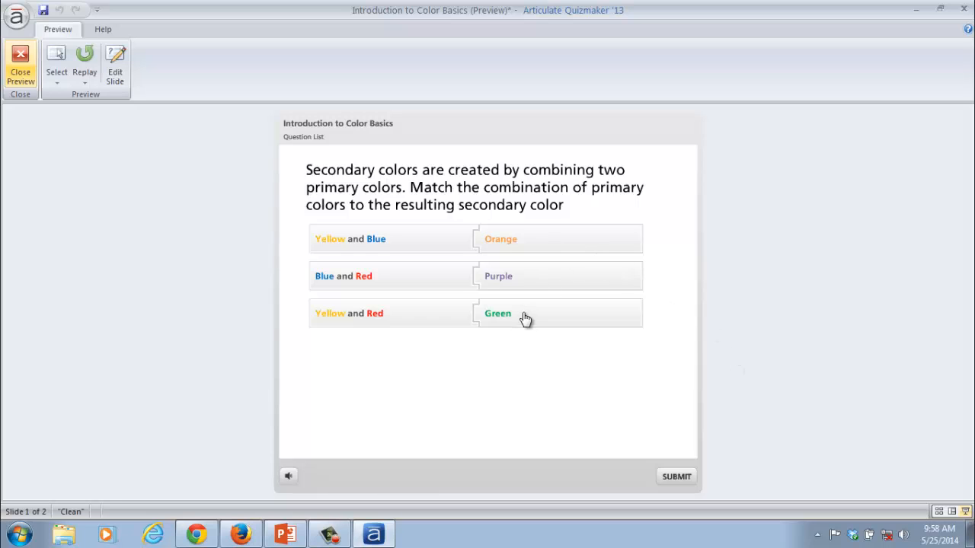
left_click_drag(525, 320, 509, 245)
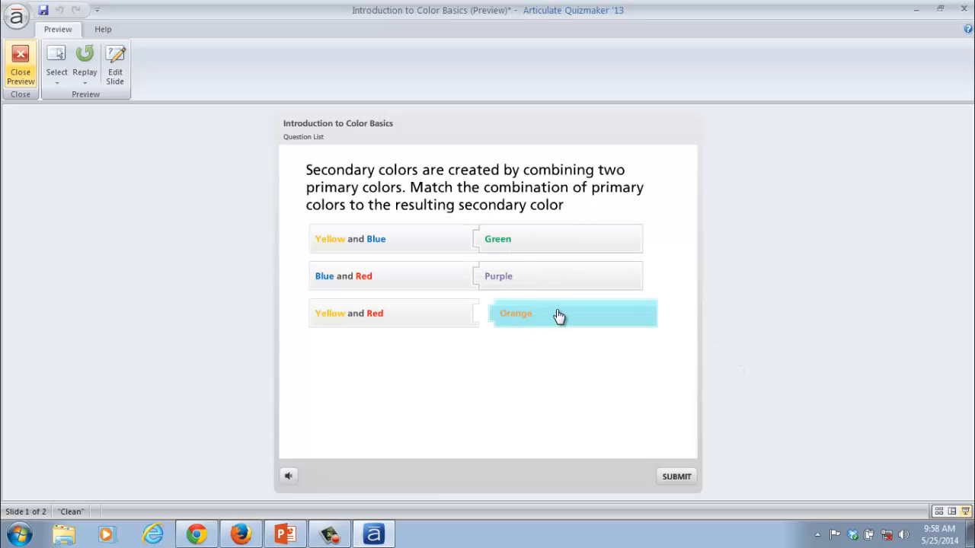
left_click_drag(557, 318, 515, 319)
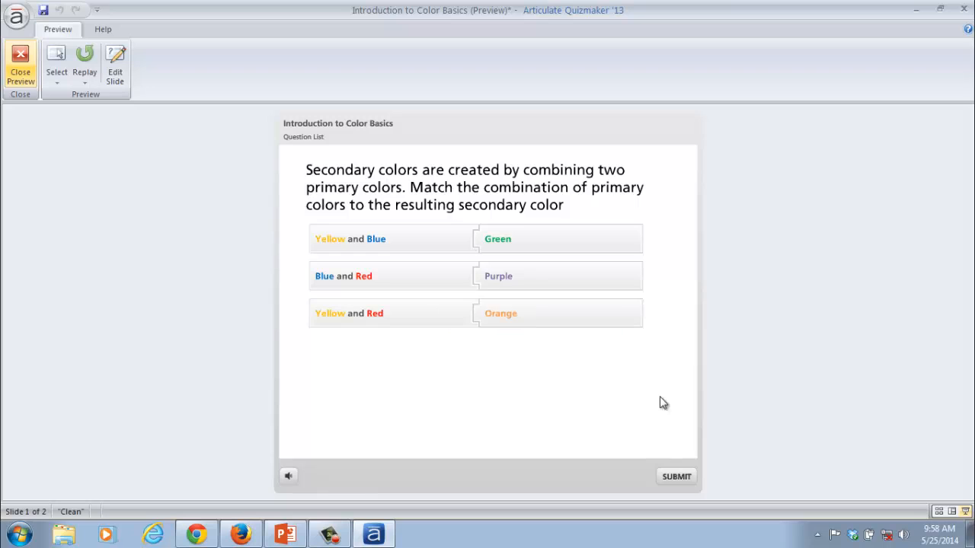
left_click(679, 476)
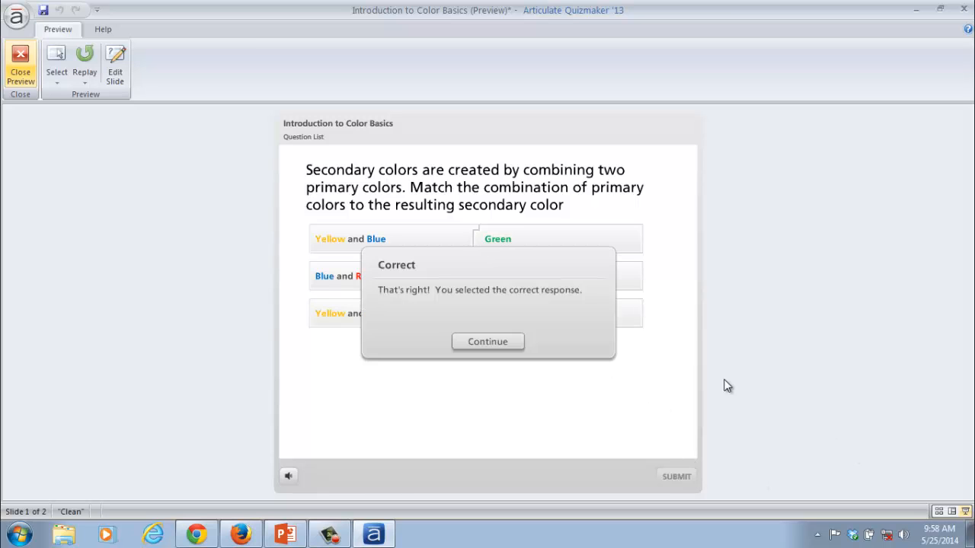
left_click(488, 342)
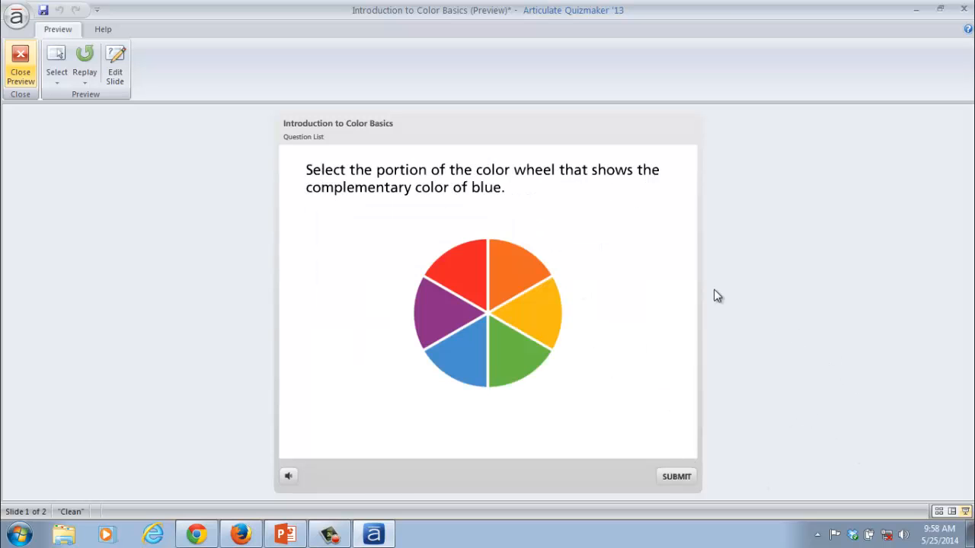
Submit the red wedge of the color wheel as the complementary color of blue and choose to try again.
left_click(445, 270)
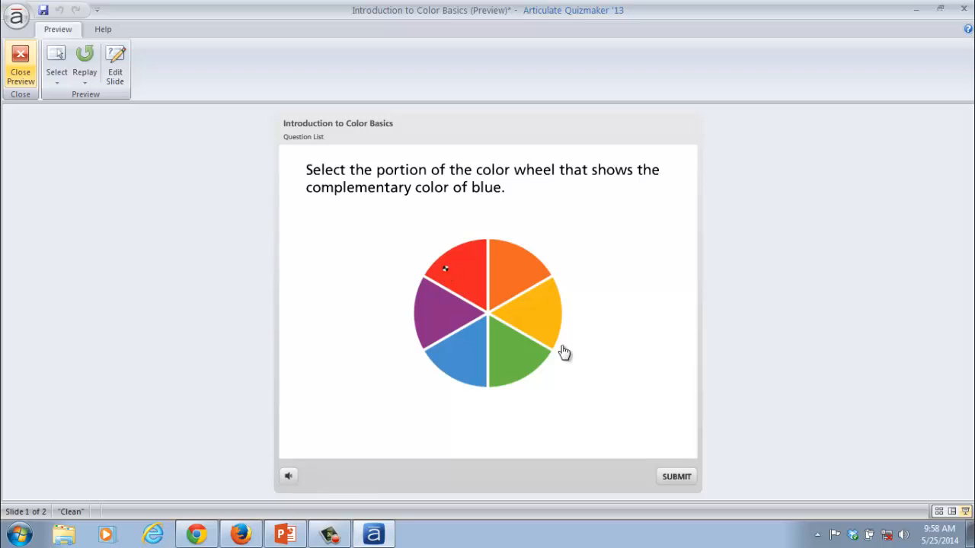
left_click(673, 476)
left_click(488, 342)
Submit the yellow wedge as the second answer to the complementary color question and finish the quiz preview from the results slide.
left_click(549, 303)
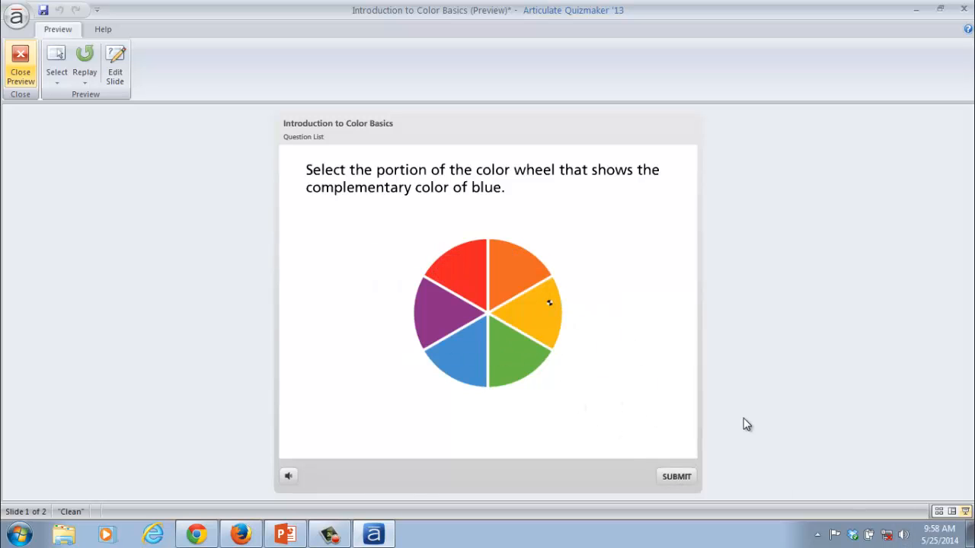
left_click(675, 478)
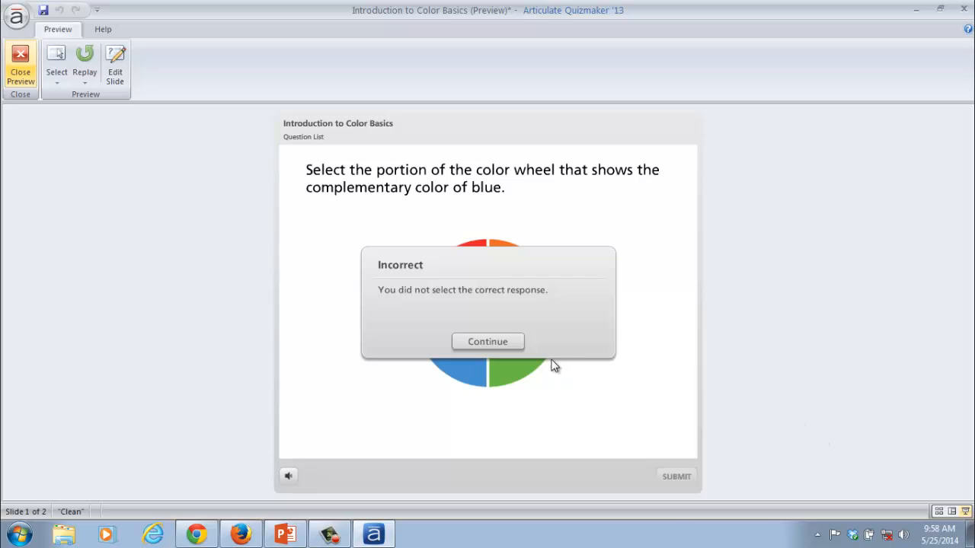
left_click(513, 342)
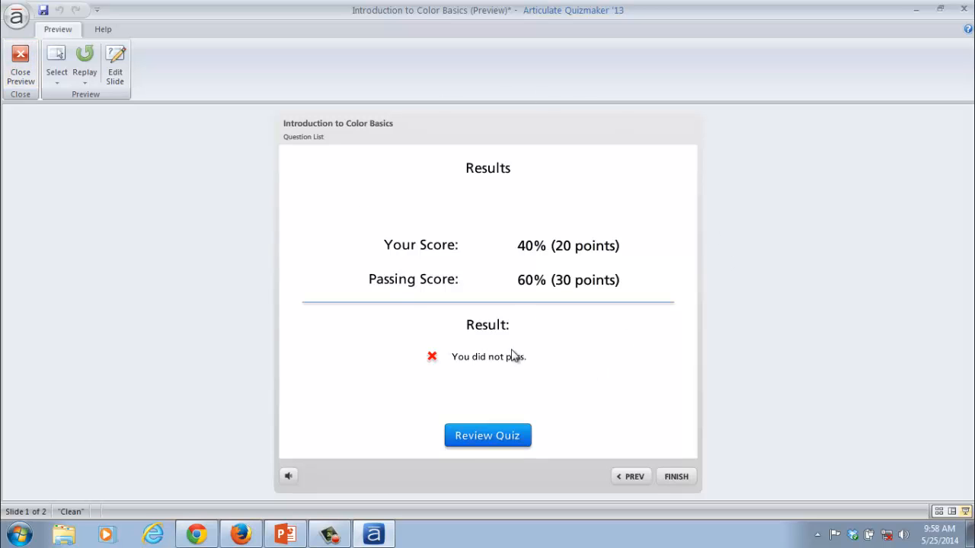
left_click(676, 478)
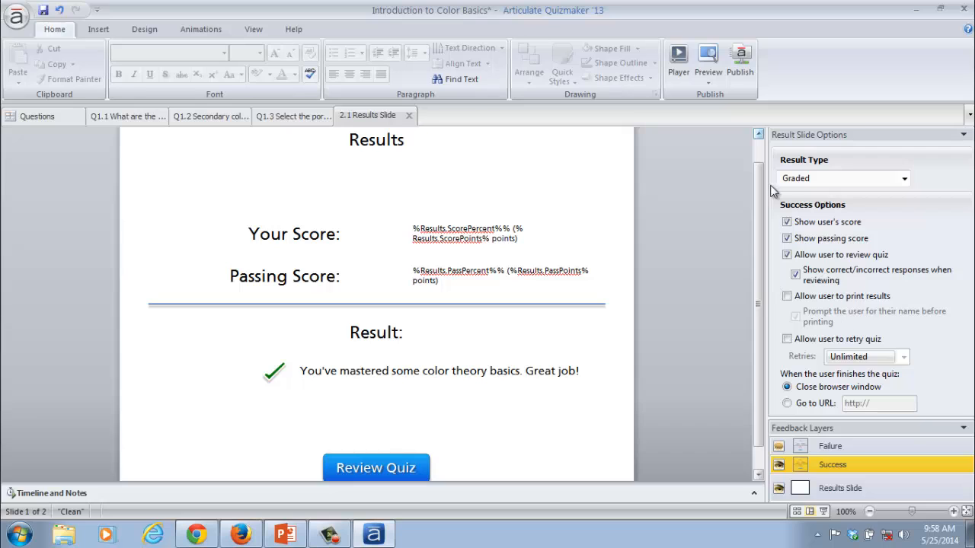
Publish the quiz to Word with the output type Full quiz details.
left_click(741, 67)
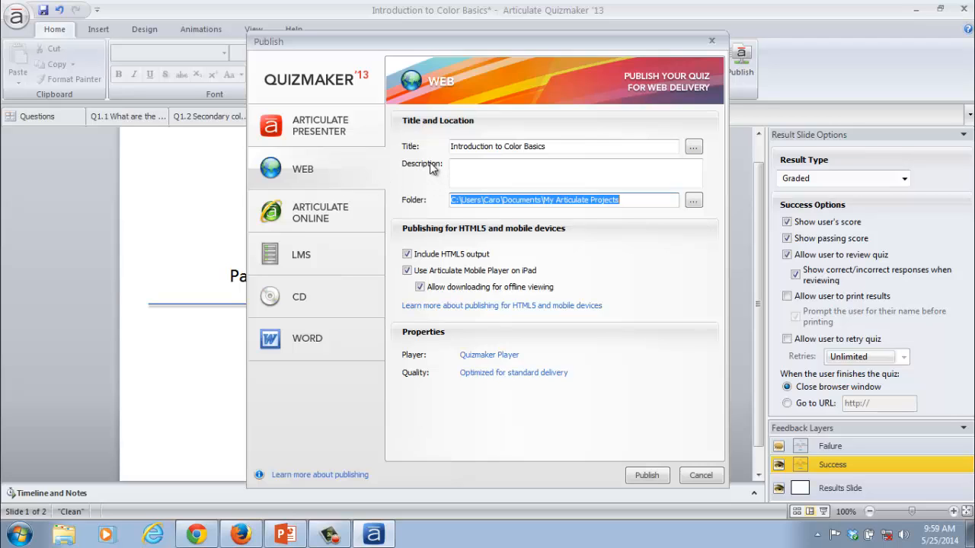
left_click(342, 355)
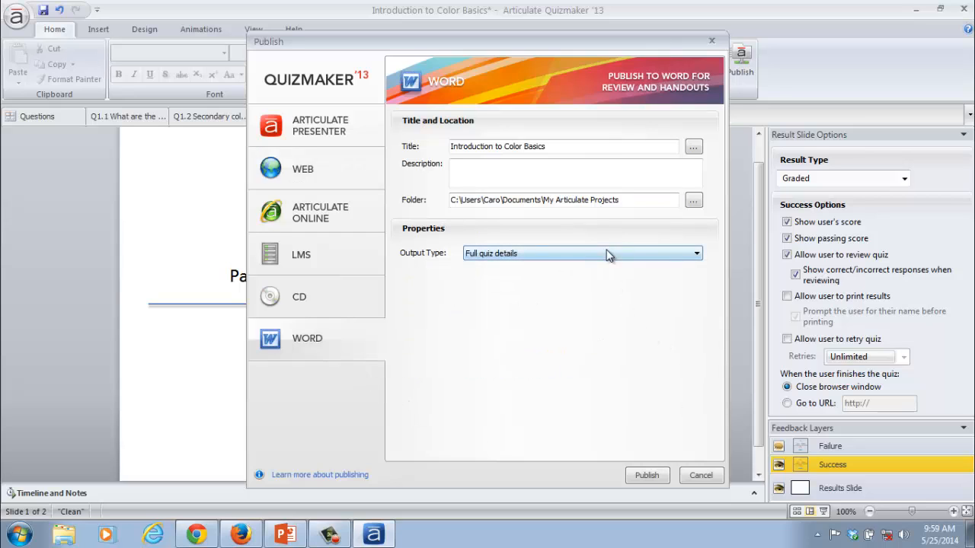
left_click(542, 255)
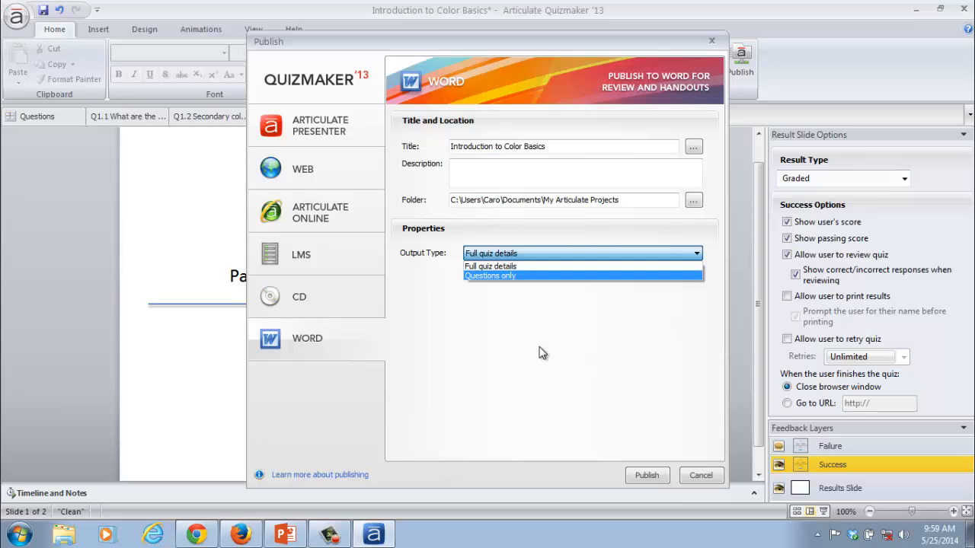
left_click(514, 268)
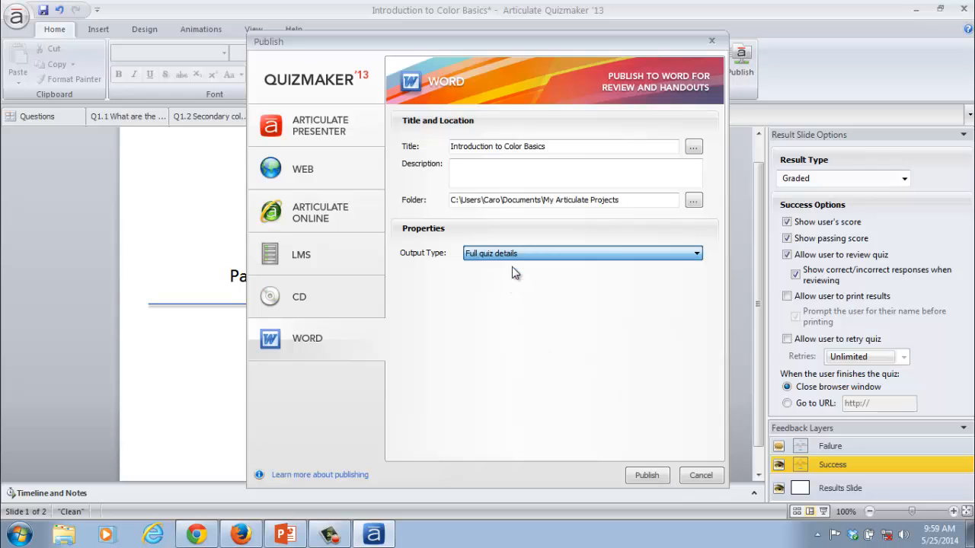
left_click(647, 477)
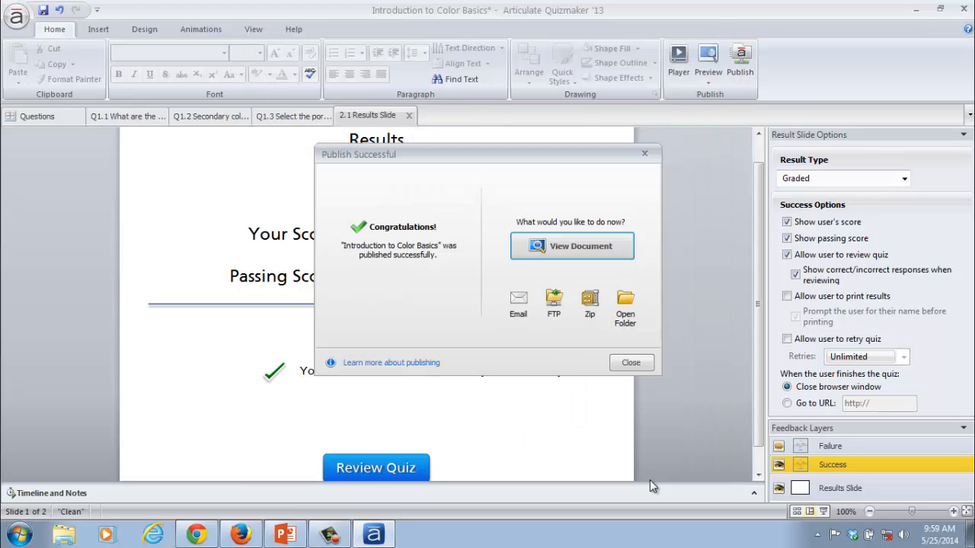
Open the published Word document, review its quiz settings, questions, correct answers and feedback, and close it.
left_click(582, 242)
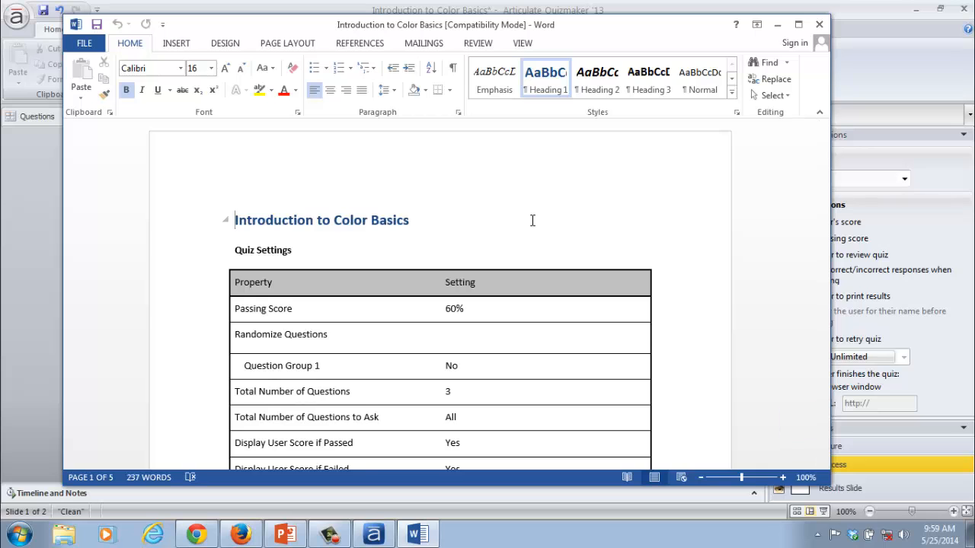
scroll(533, 220, "down", 2)
scroll(533, 220, "down", 10)
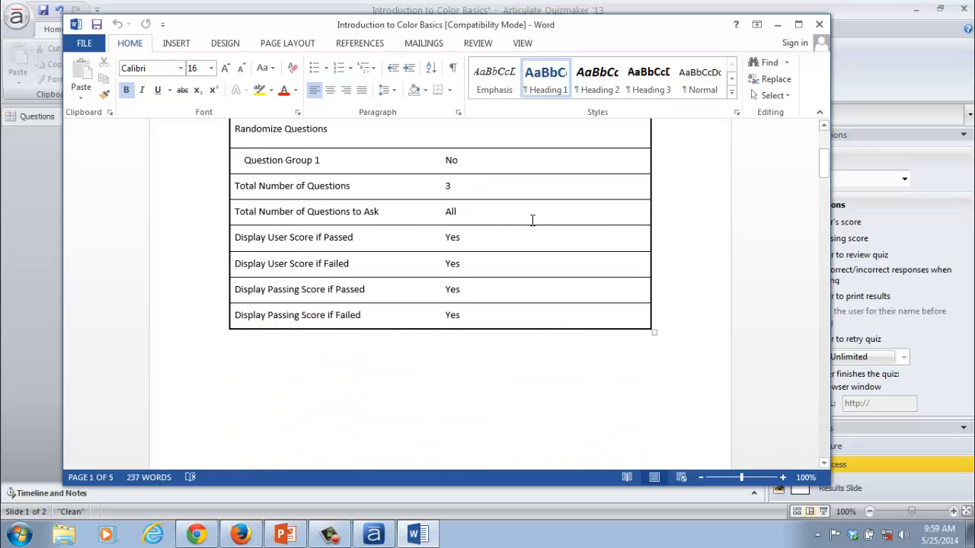
scroll(533, 226, "down", 5)
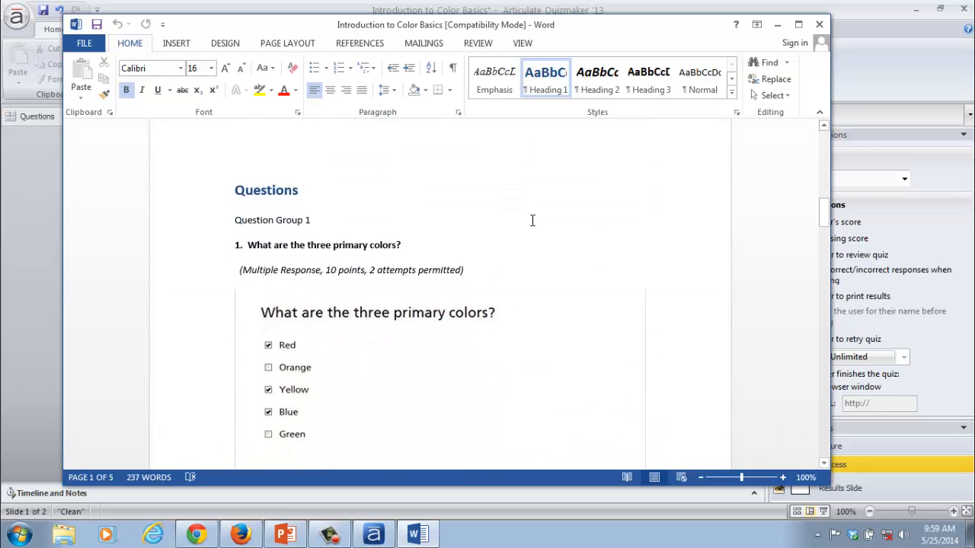
scroll(435, 279, "down", 6)
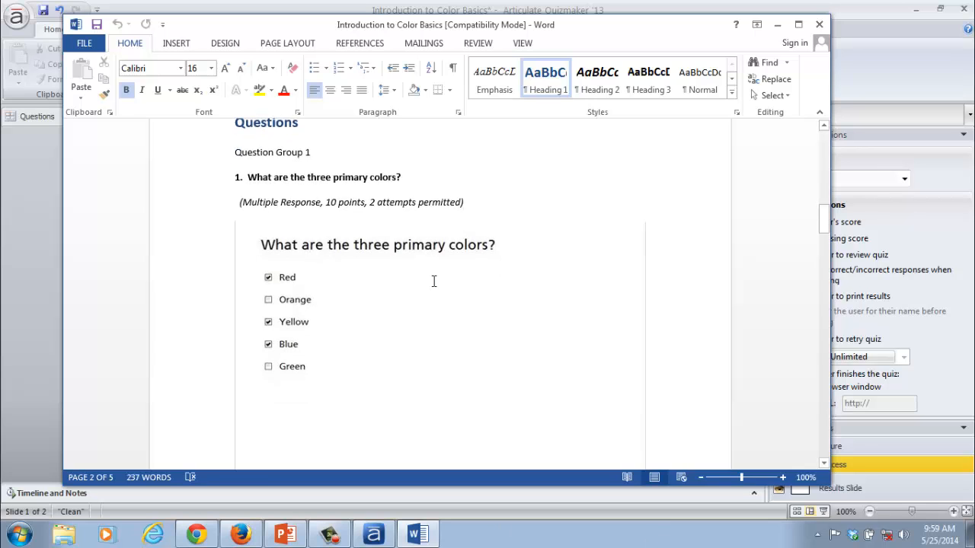
scroll(433, 281, "down", 3)
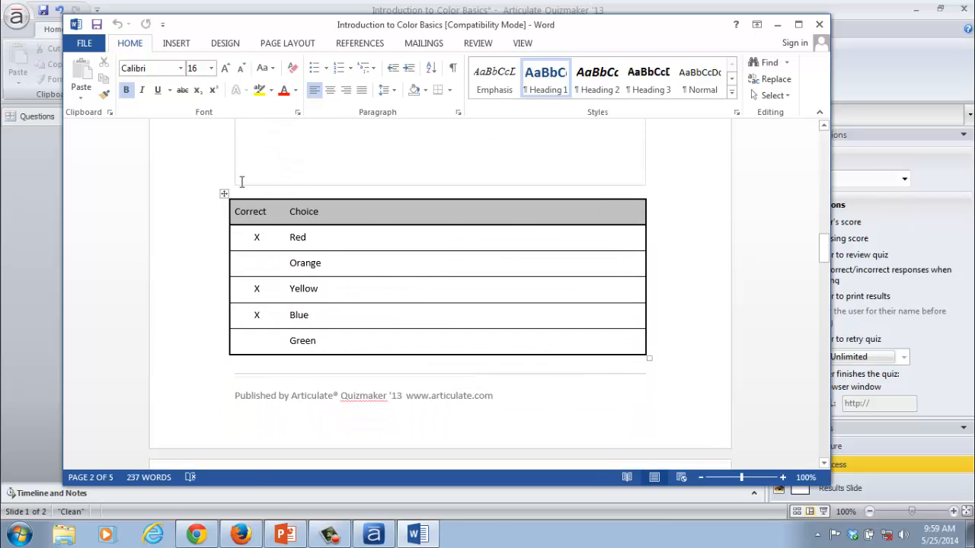
scroll(516, 347, "down", 8)
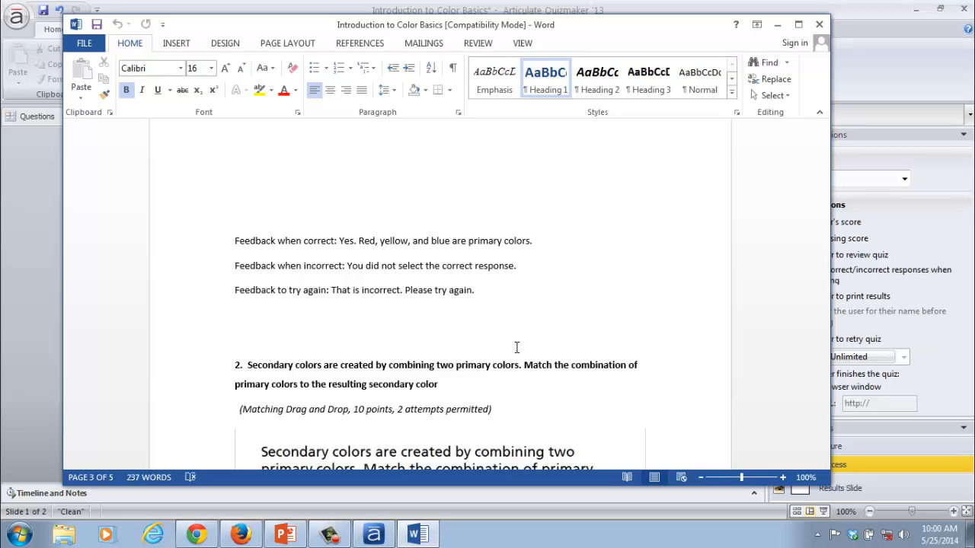
left_click(819, 24)
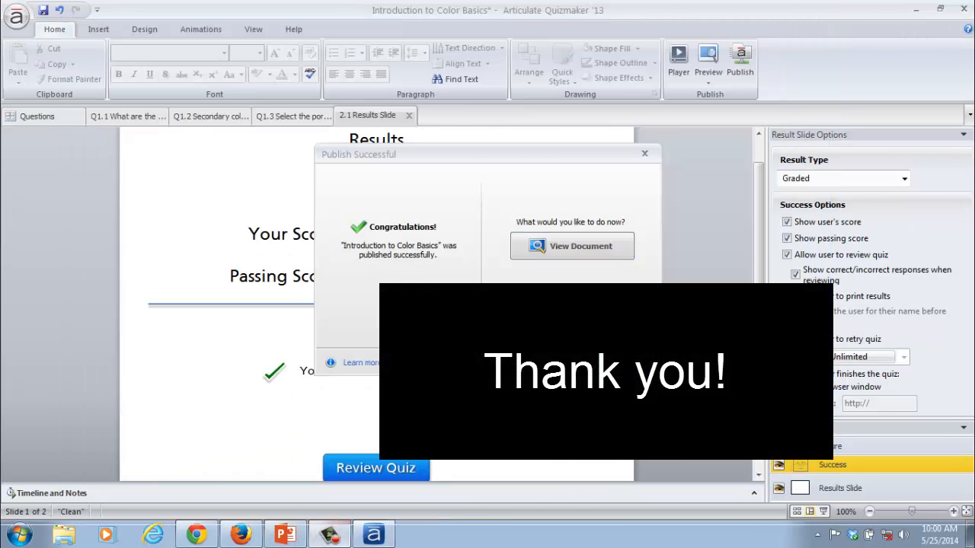